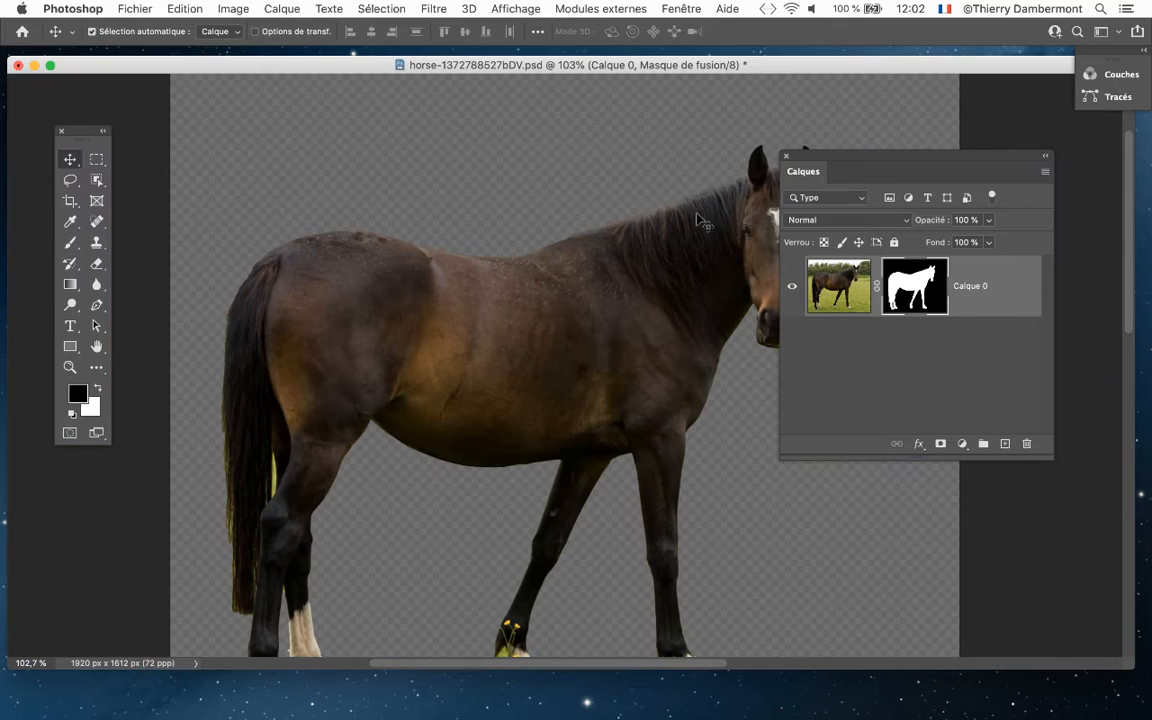
Enlarge the document window and move the Layers panel aside so the whole horse canvas has free space around it.
left_click_drag(1134, 668, 1137, 691)
scroll(594, 311, "down", 3)
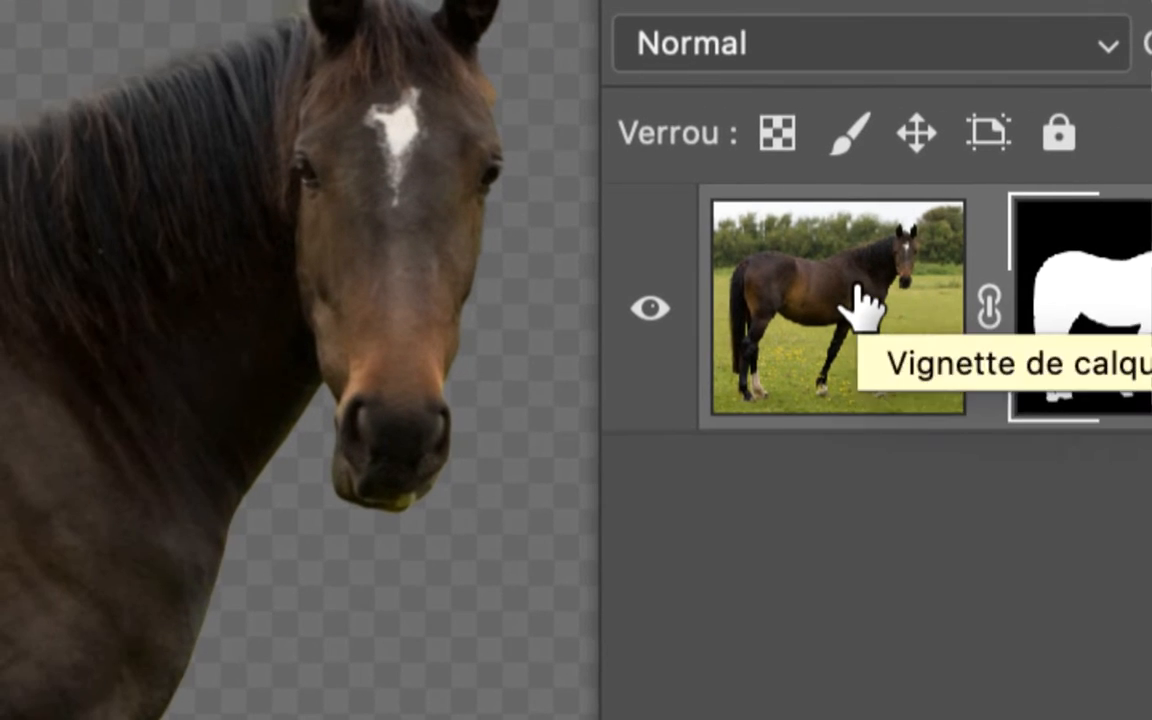
left_click(614, 307)
left_click(833, 317)
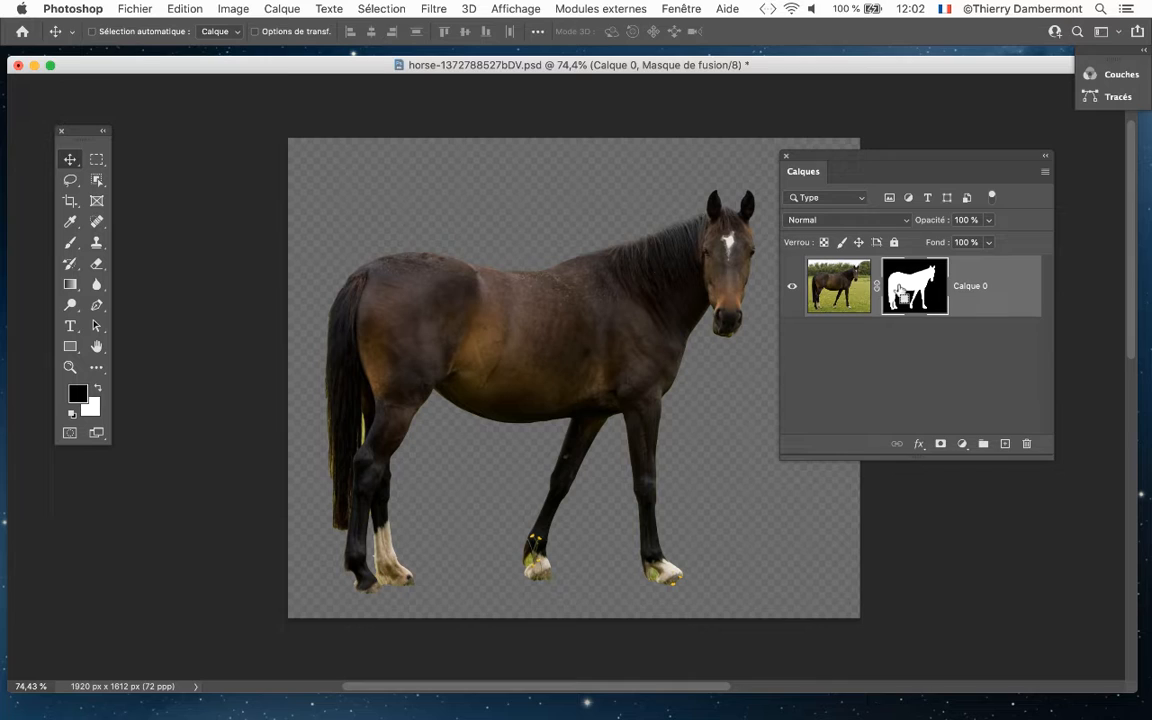
left_click_drag(617, 252, 527, 237)
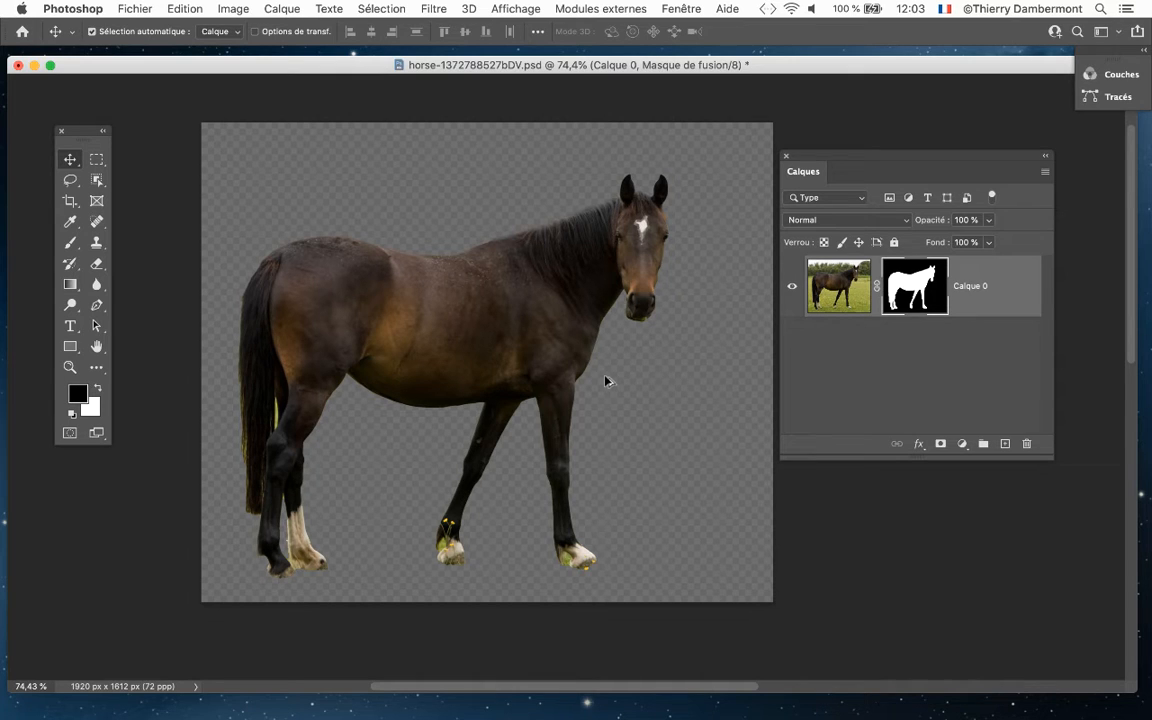
scroll(605, 380, "down", 5)
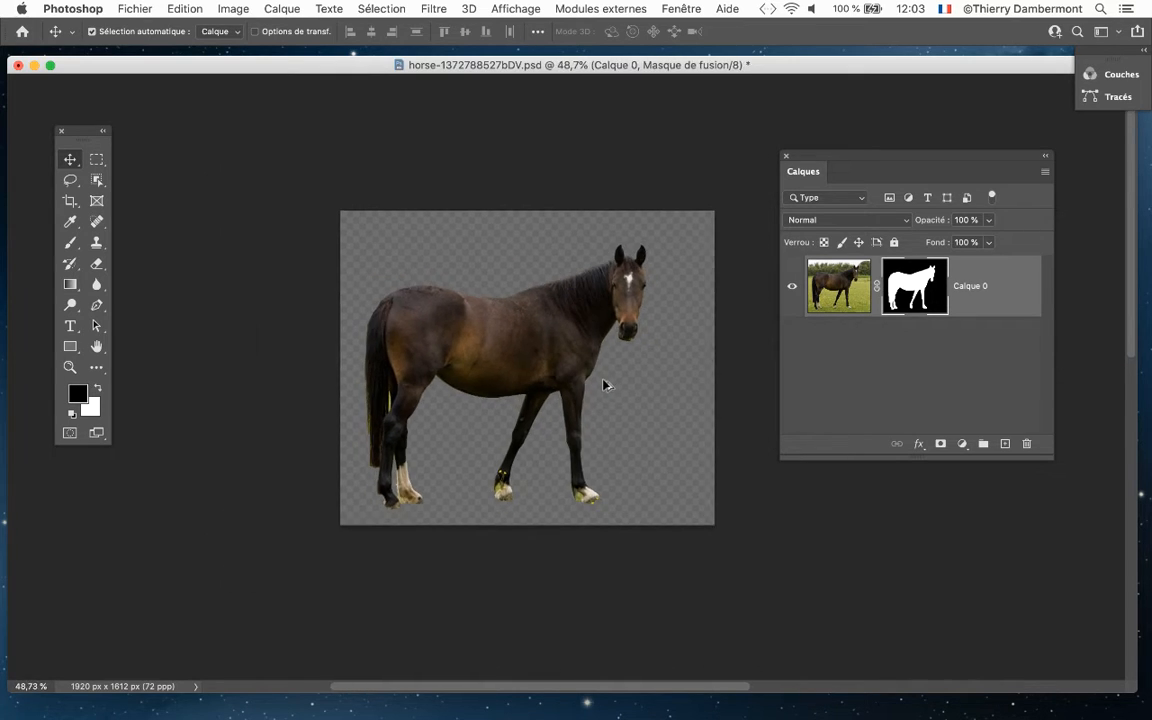
scroll(605, 383, "down", 3)
left_click_drag(558, 380, 463, 376)
left_click_drag(798, 157, 946, 161)
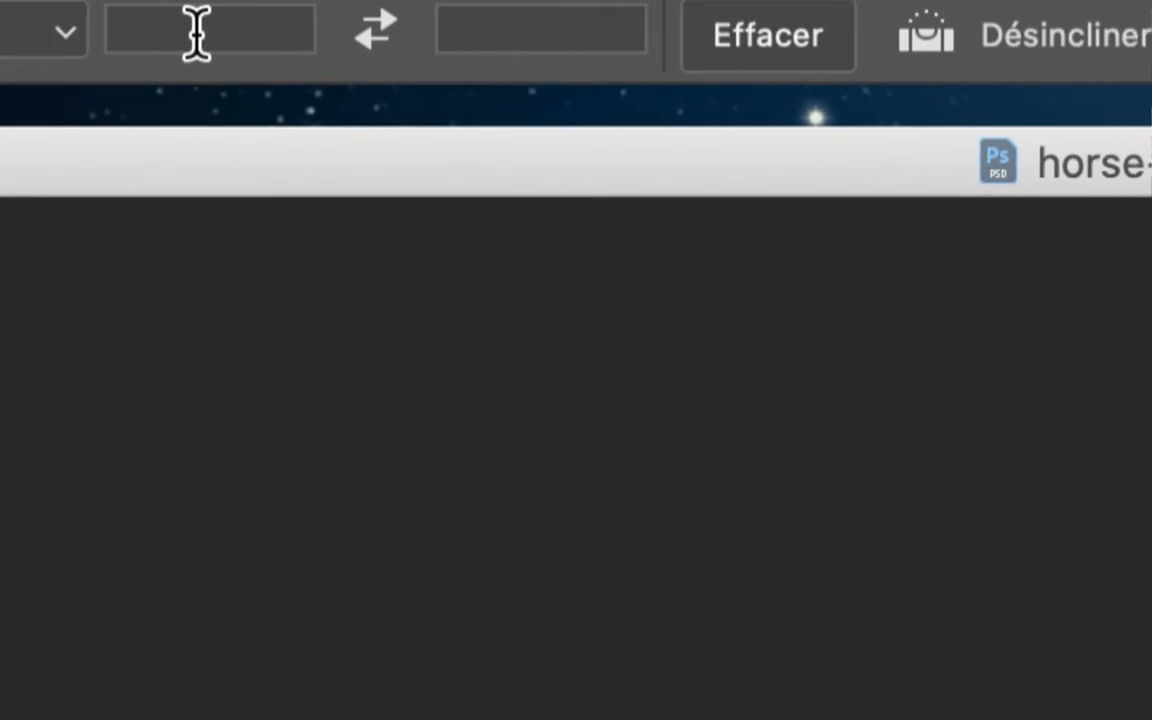
With the Crop tool, try the 1 : 1 (carré) and 2 : 3 (4 : 6) ratio presets on the horse image.
left_click(197, 33)
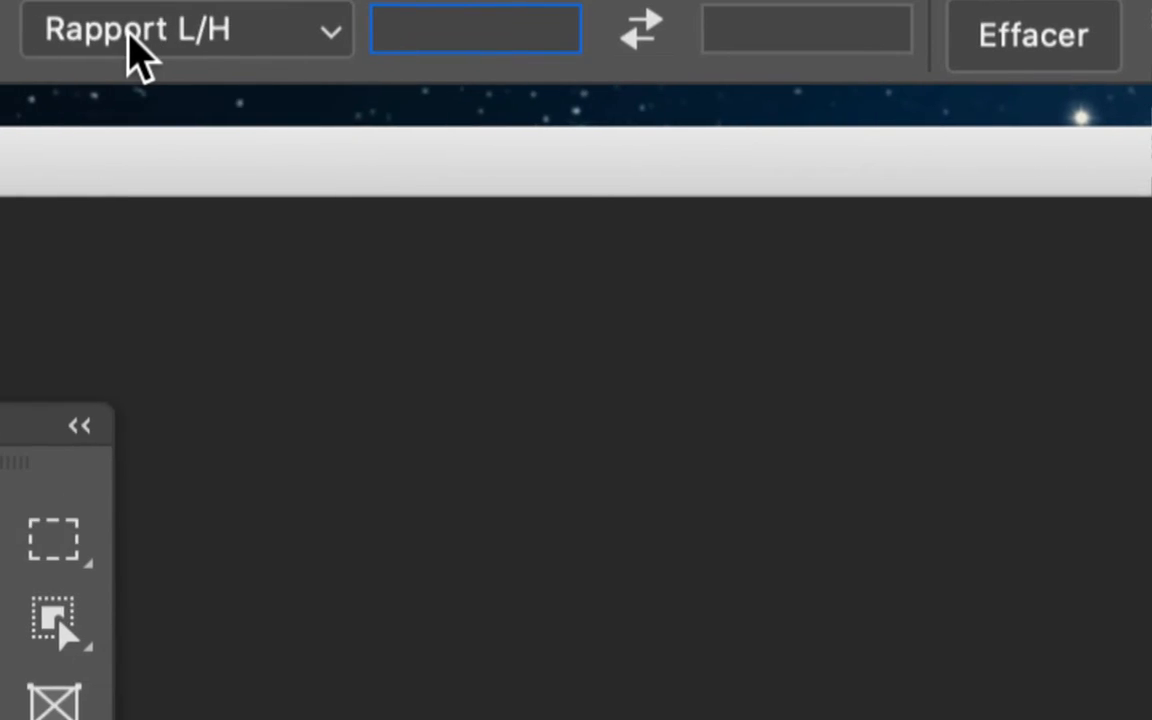
left_click(135, 51)
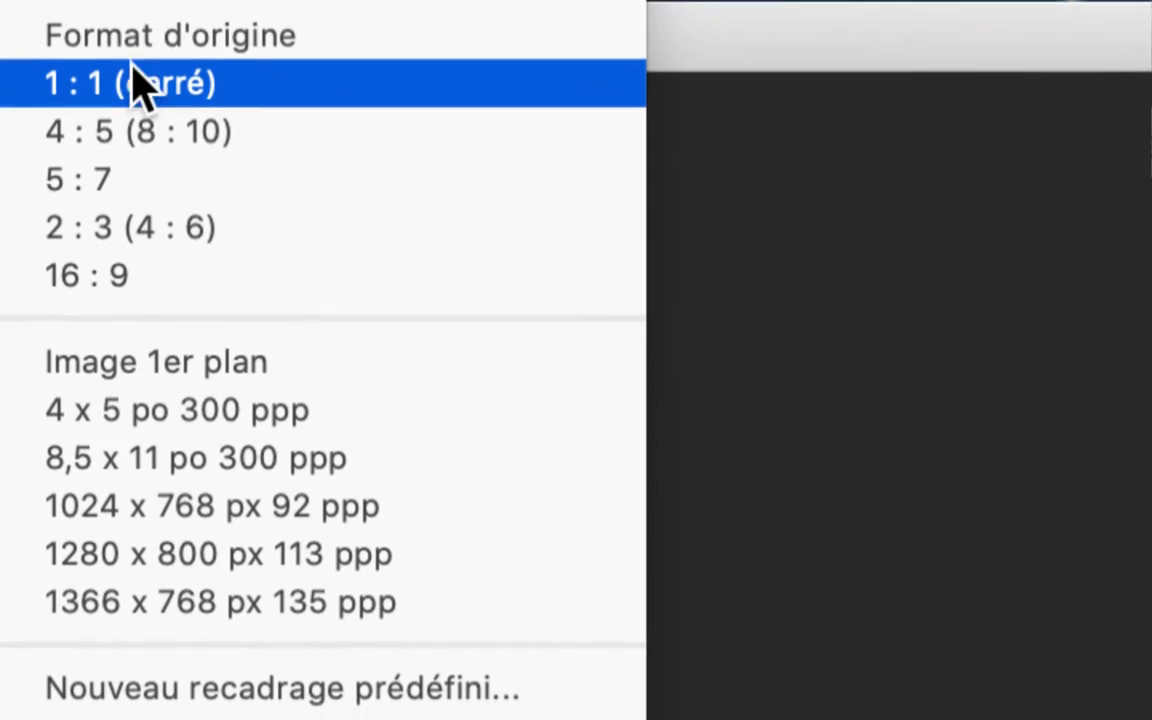
left_click(135, 80)
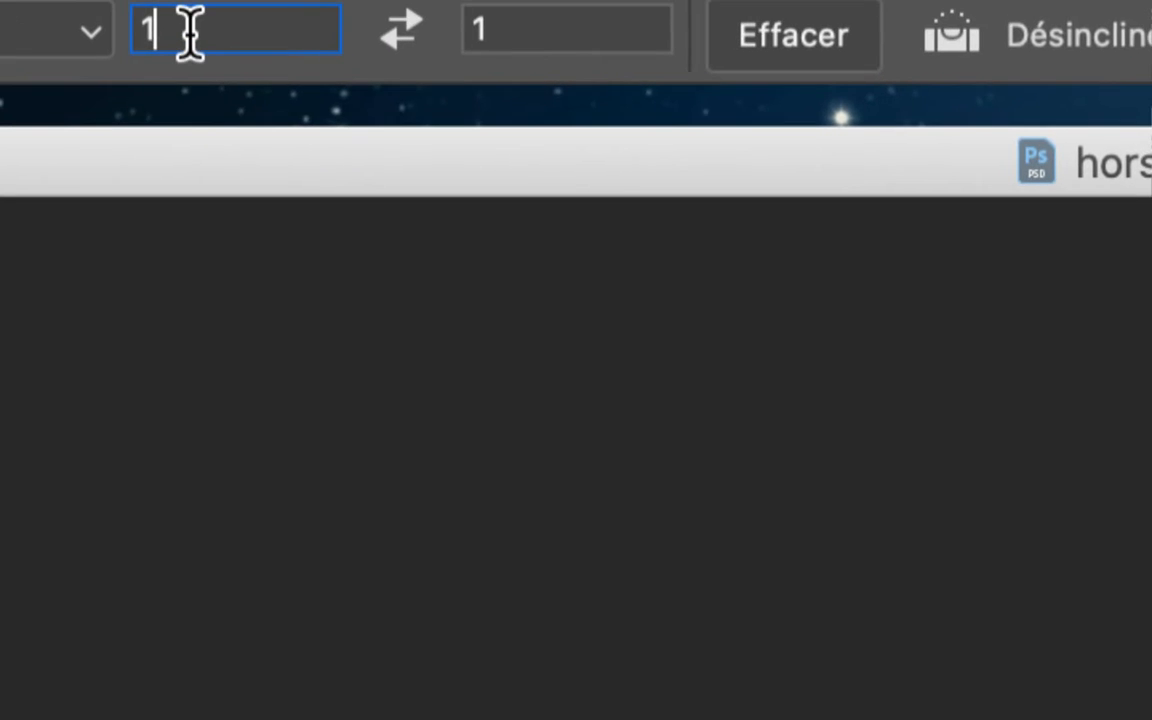
double_click(153, 31)
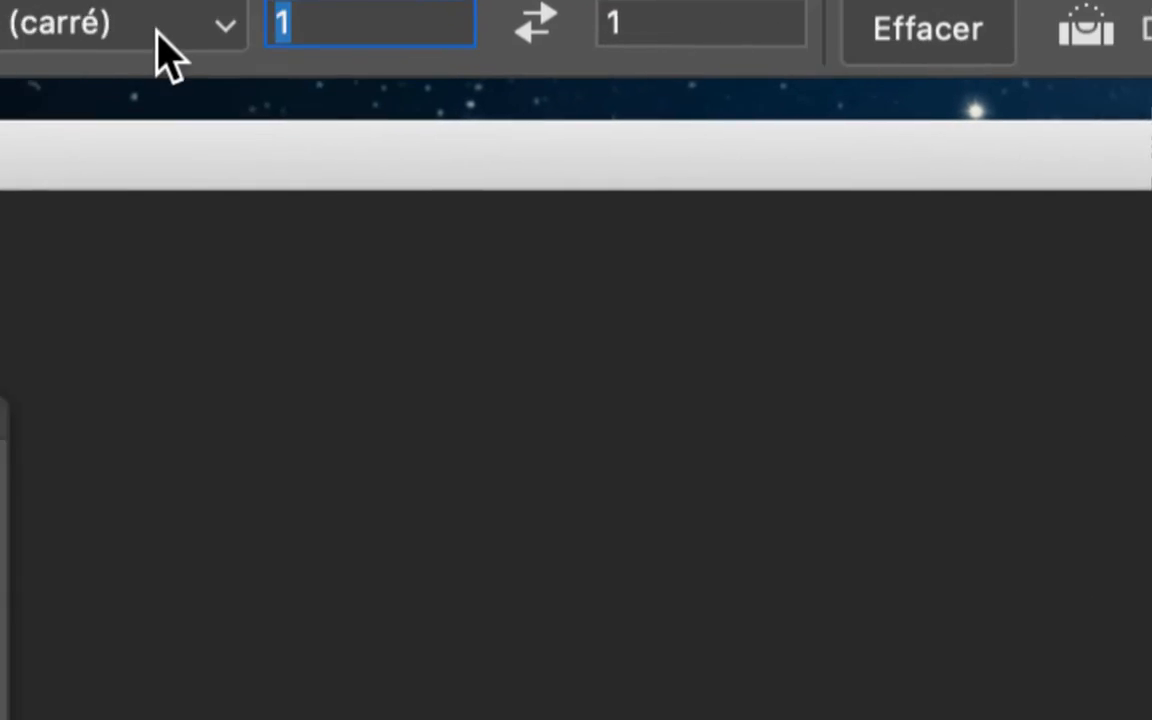
double_click(437, 29)
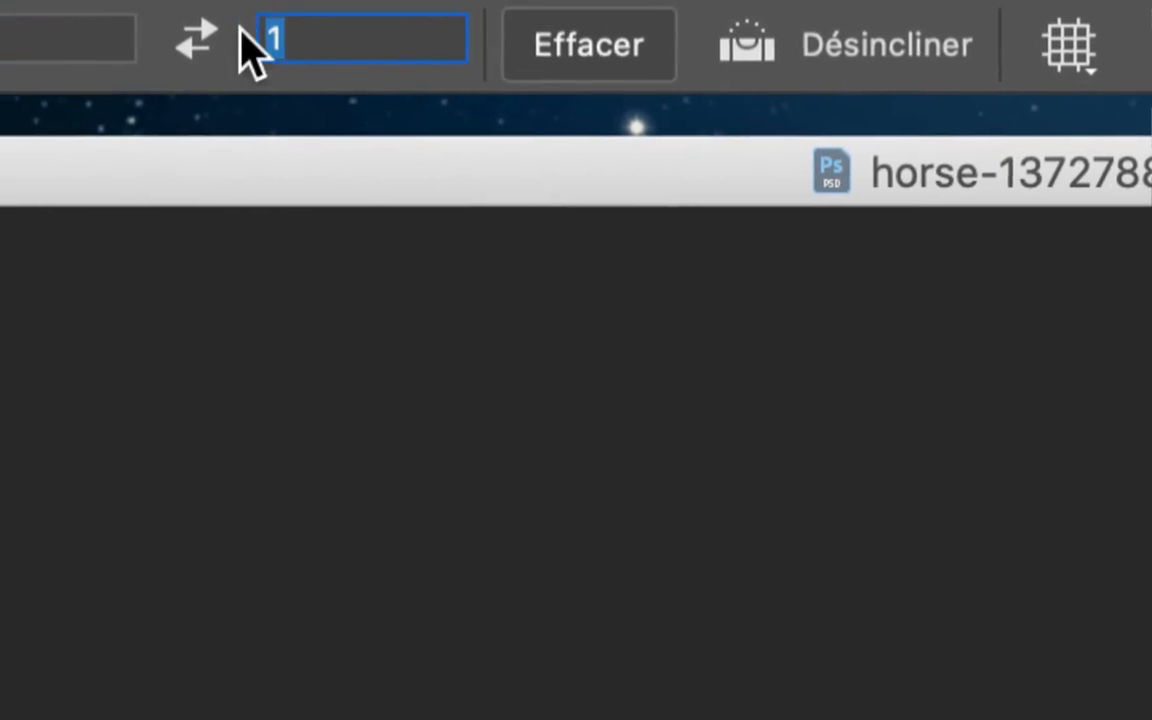
left_click(136, 38)
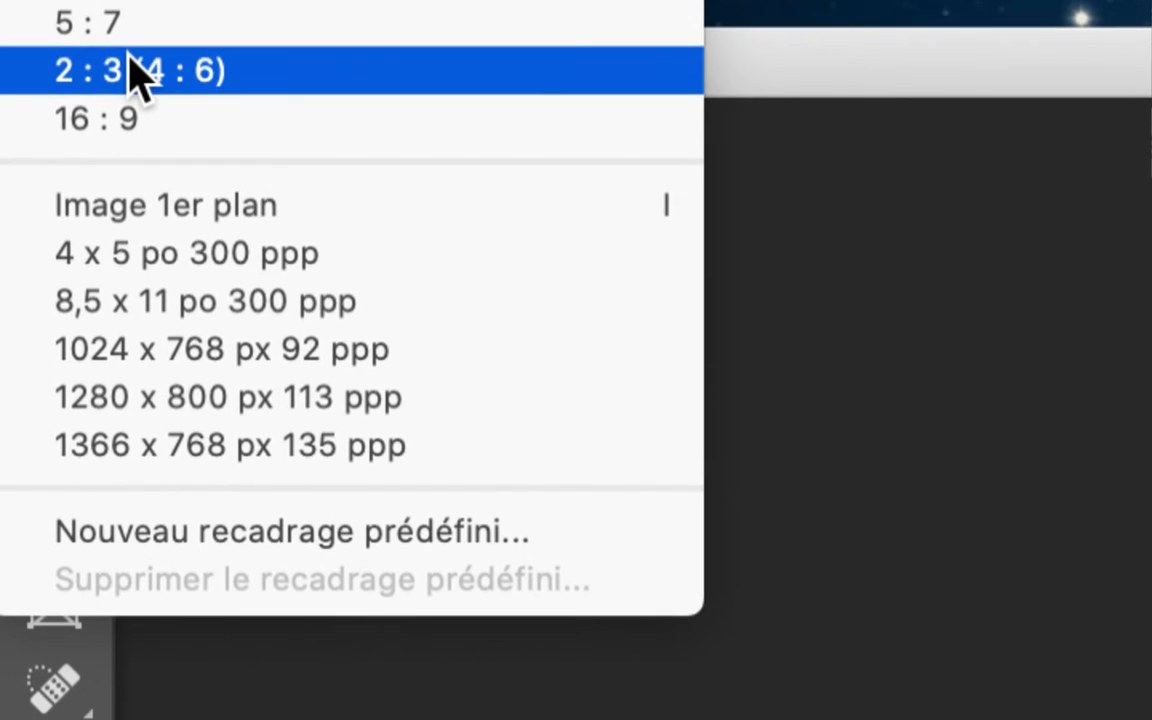
left_click(130, 179)
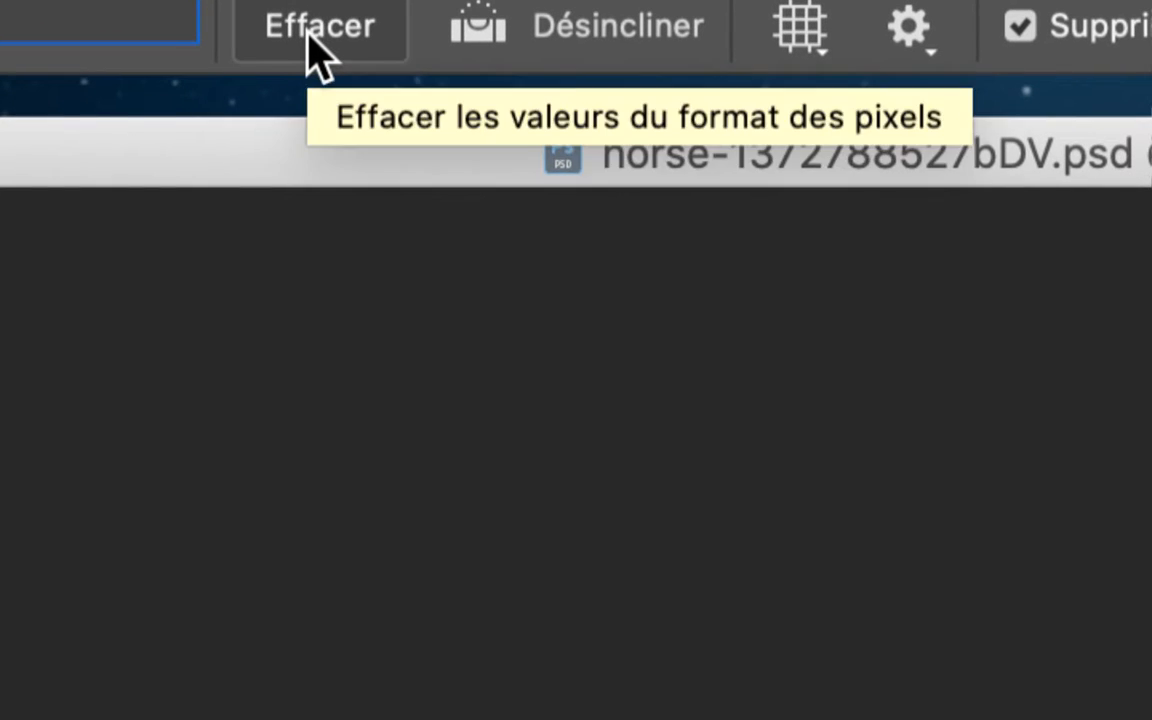
Clear the crop's width and height ratio values and keep the Rapport L/H setting for unconstrained cropping.
left_click(316, 40)
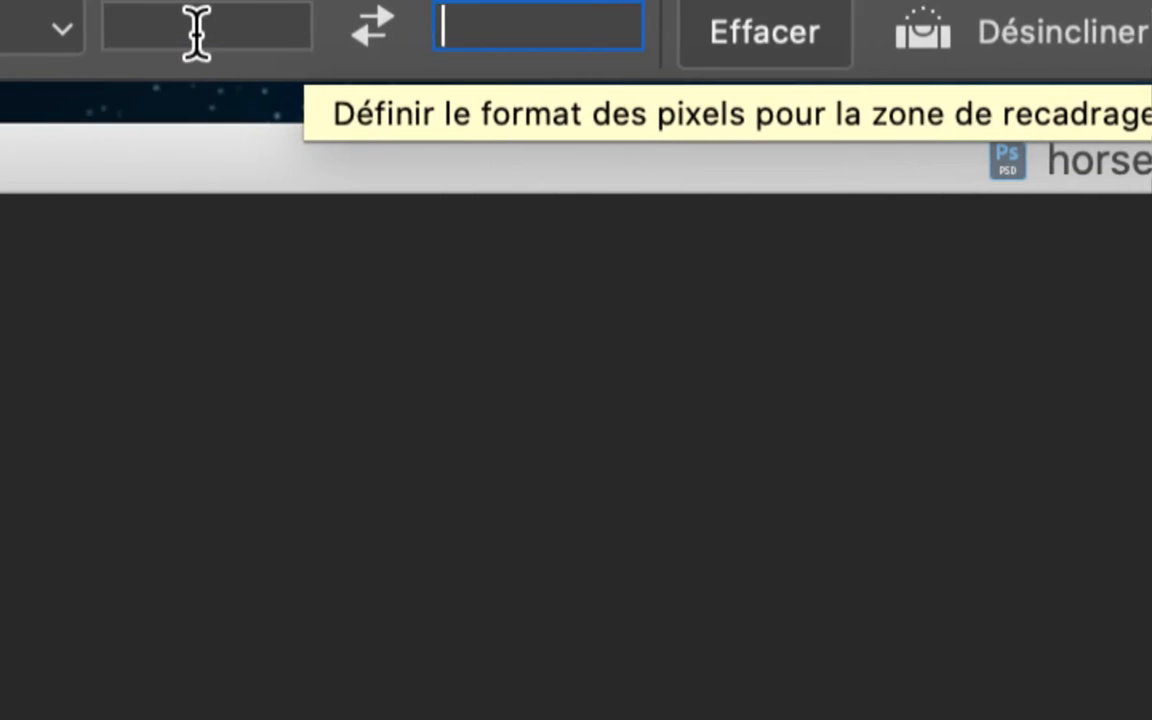
left_click(196, 32)
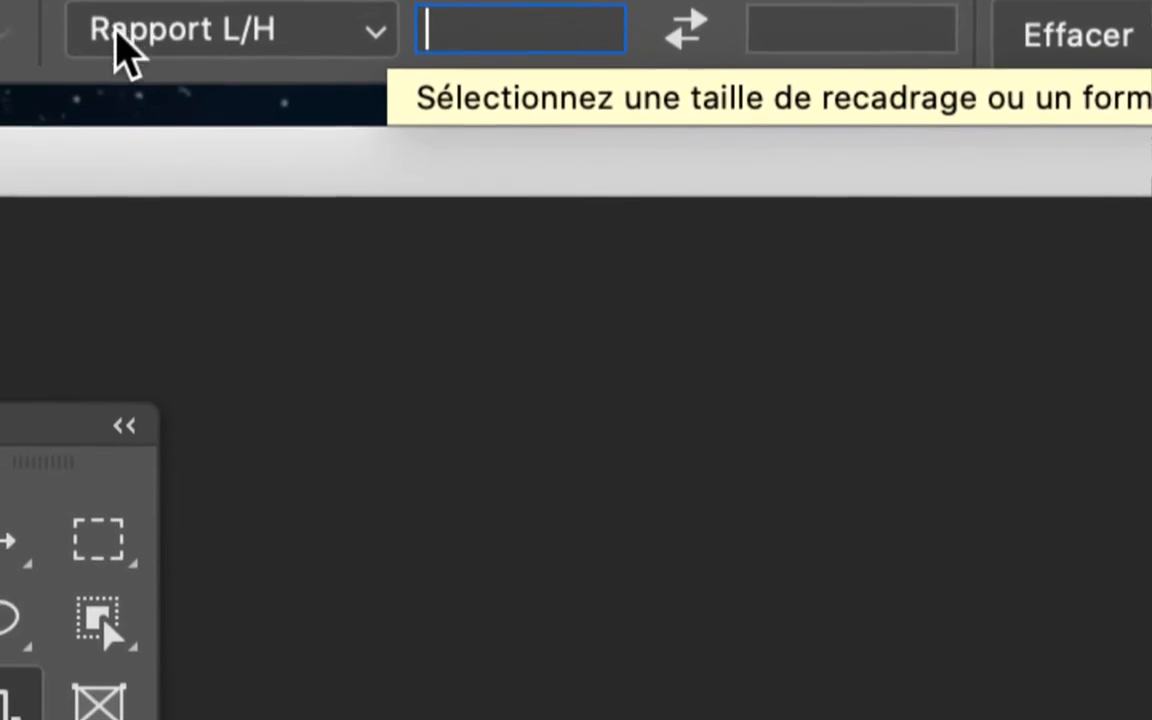
left_click(125, 35)
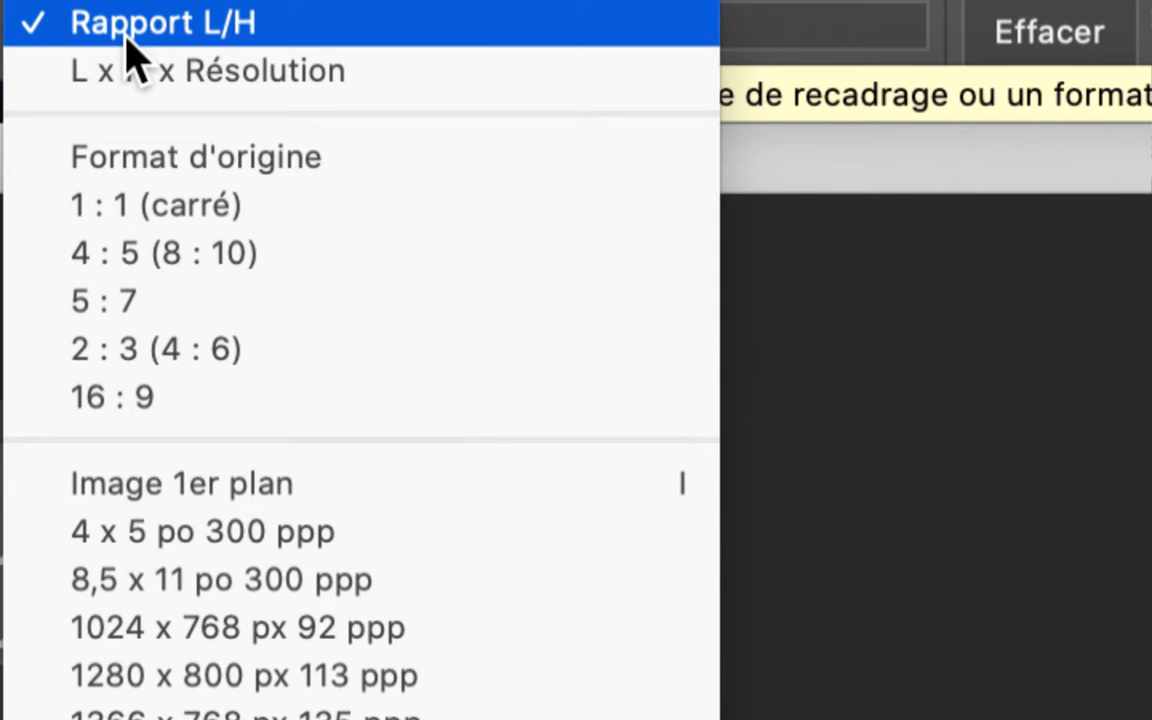
left_click(126, 36)
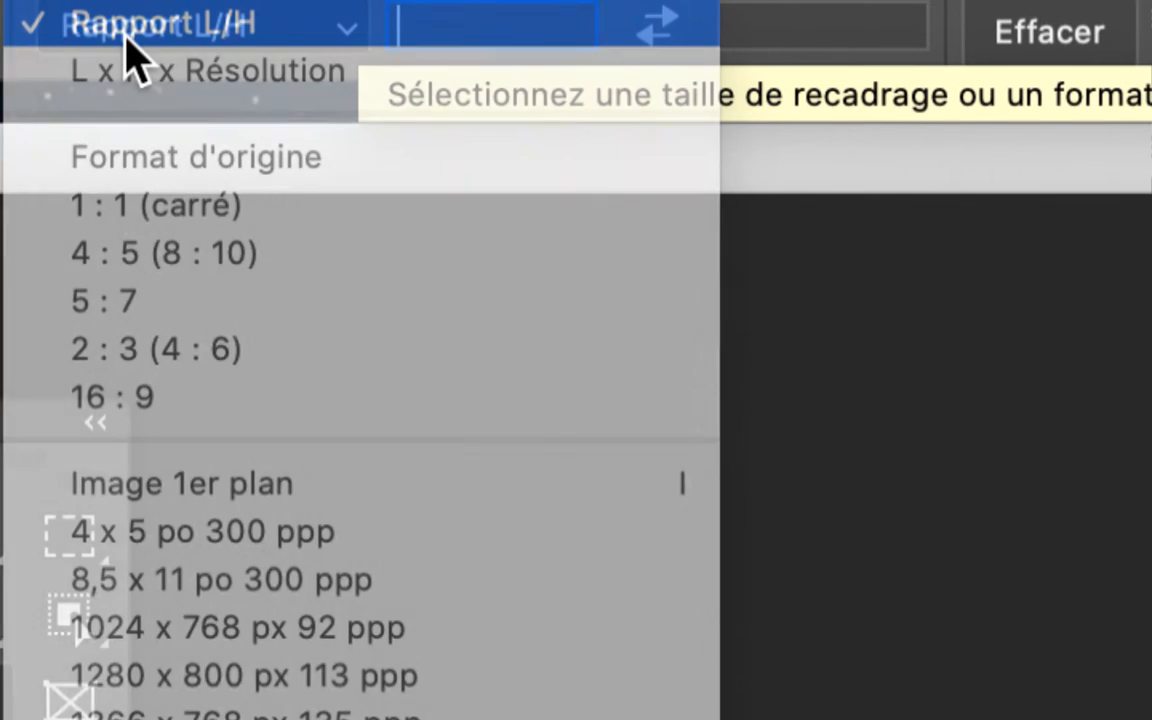
left_click(245, 32)
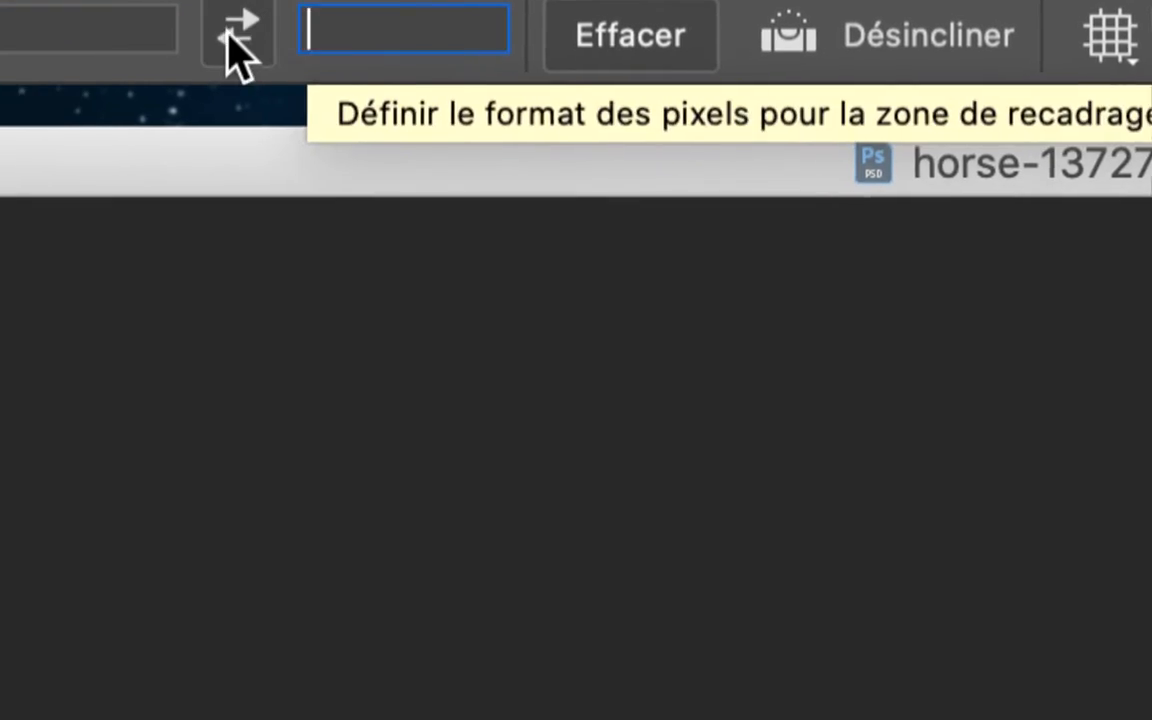
left_click(55, 32)
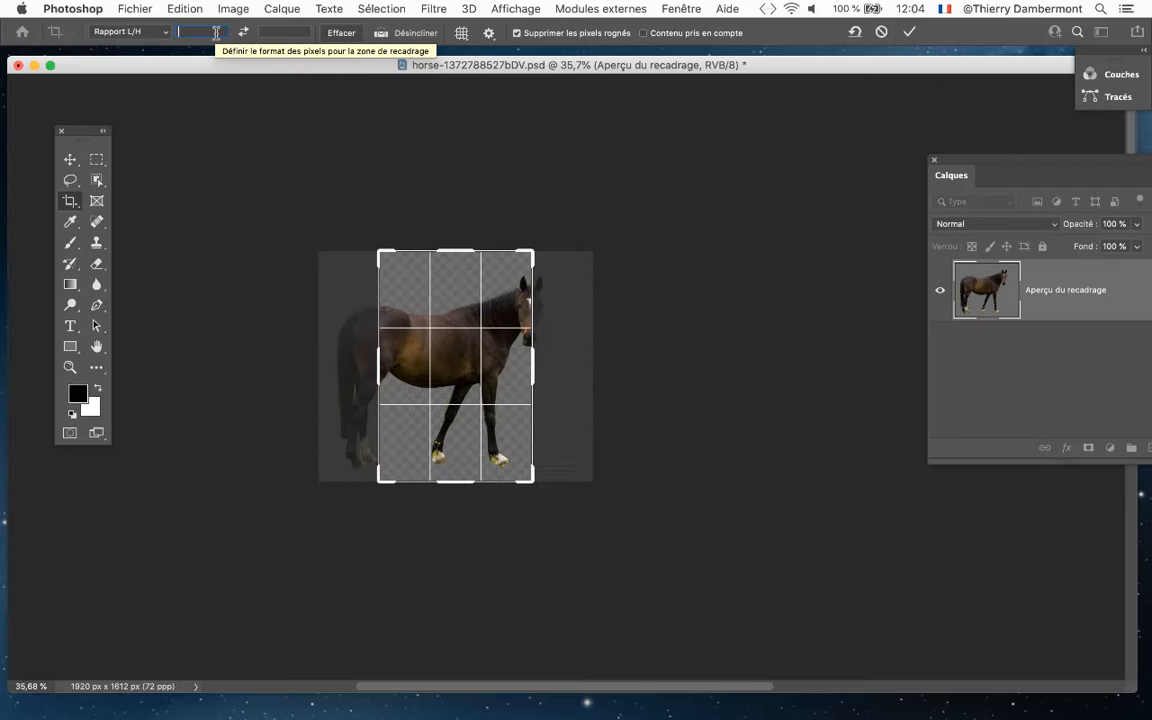
Extend the crop frame beyond the canvas on all sides of the horse to about 3780 x 2697 px.
left_click_drag(378, 252, 320, 239)
left_click_drag(590, 493, 640, 508)
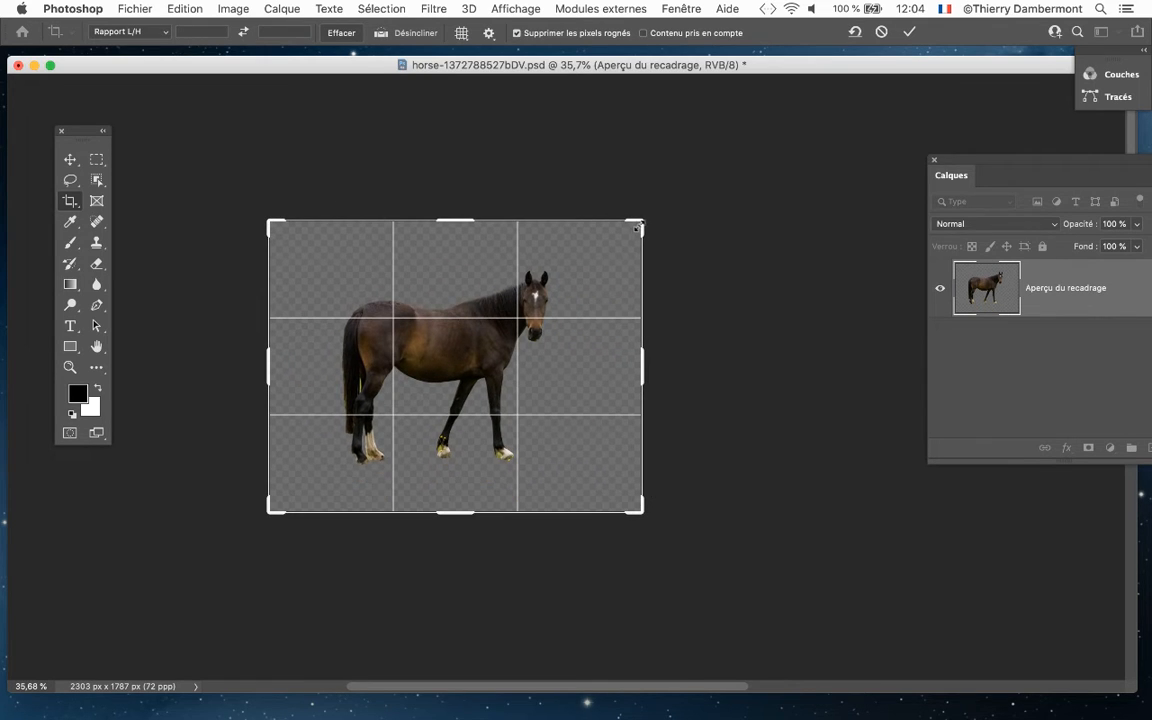
left_click_drag(640, 221, 654, 207)
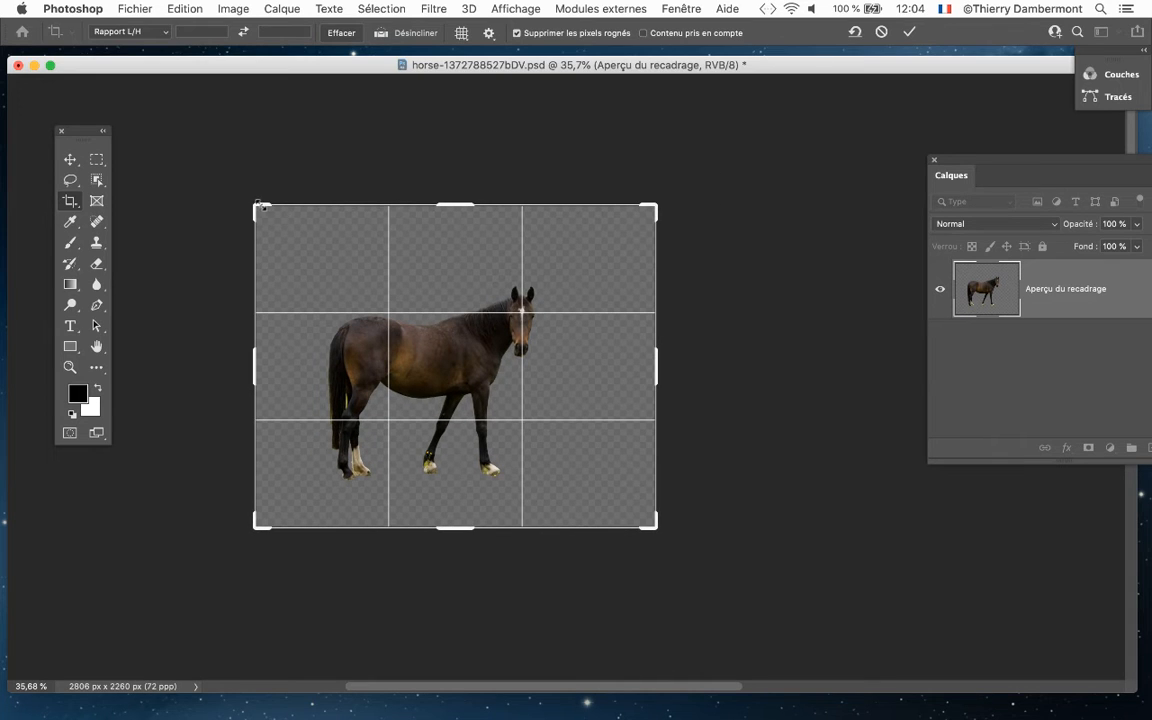
left_click_drag(252, 201, 233, 196)
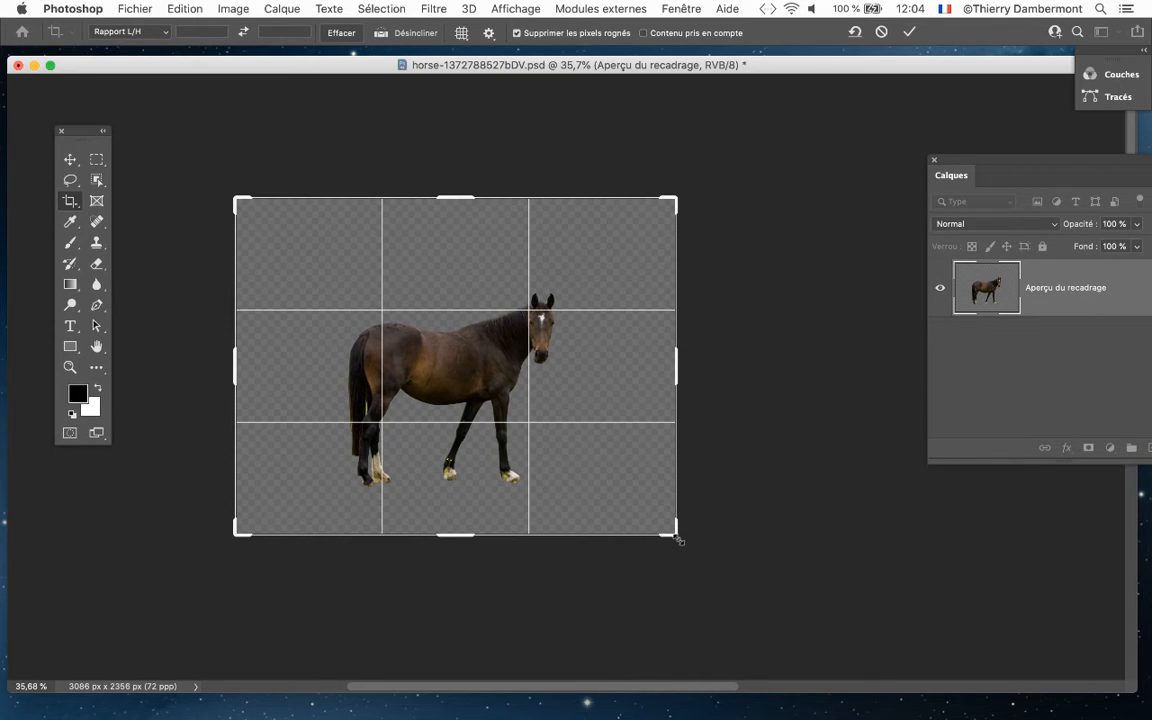
left_click_drag(671, 535, 697, 548)
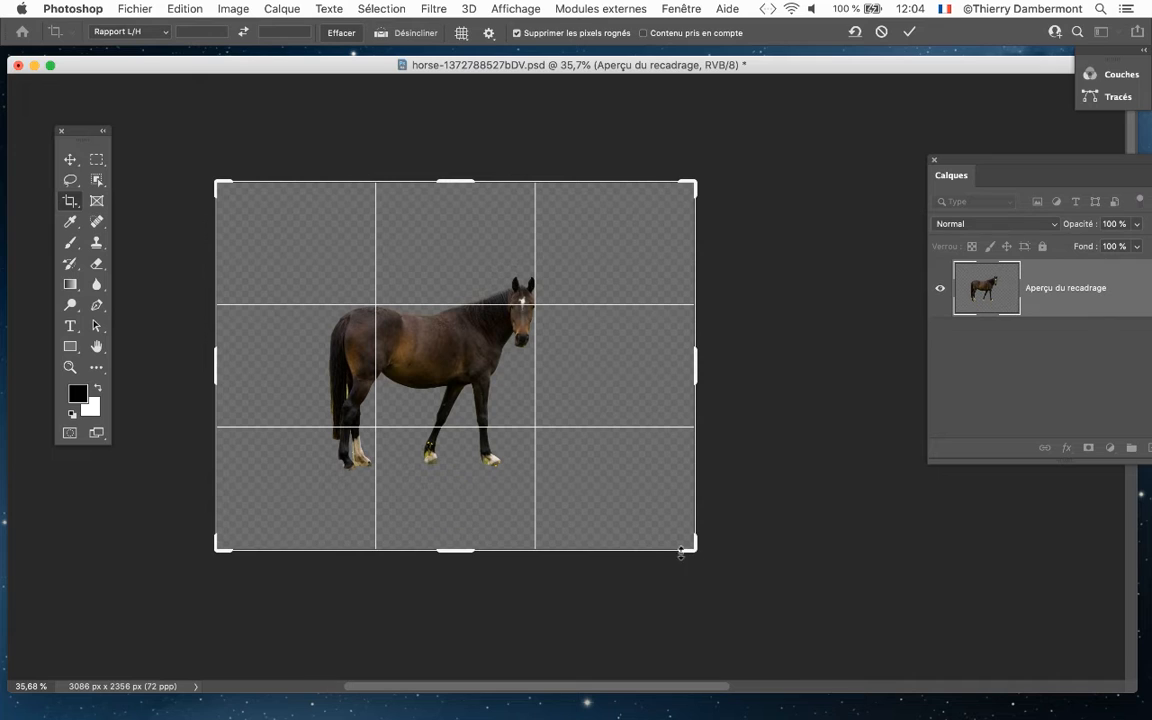
left_click_drag(214, 548, 197, 547)
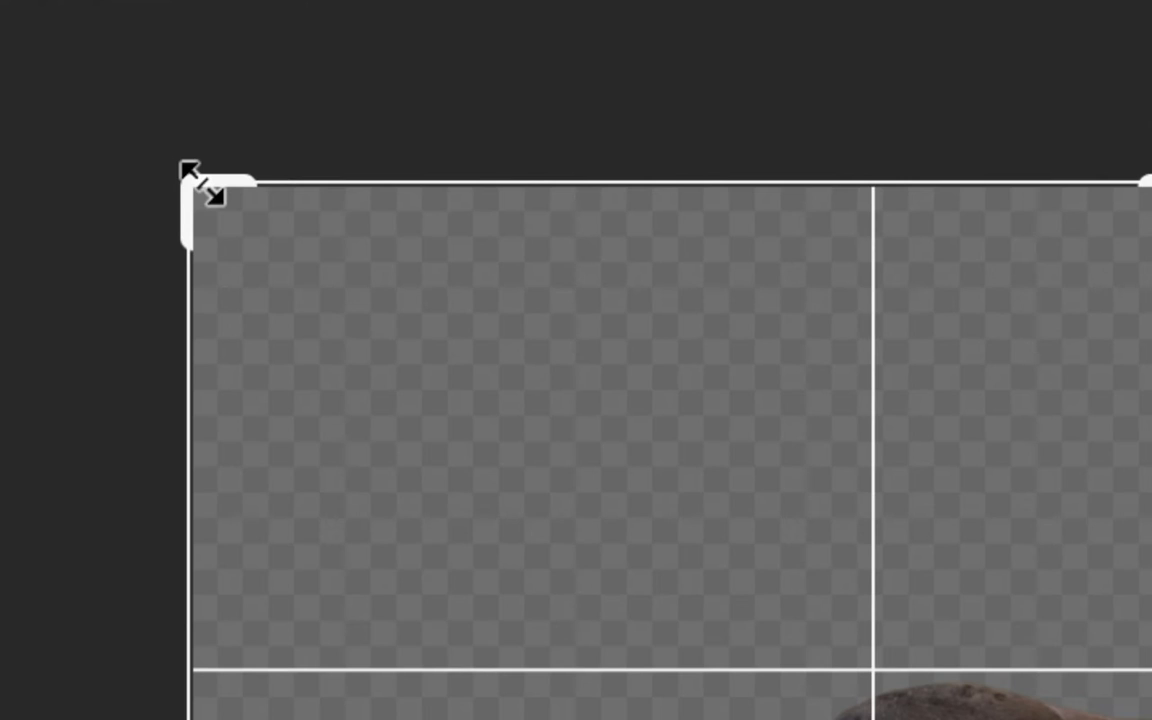
left_click_drag(202, 184, 196, 178)
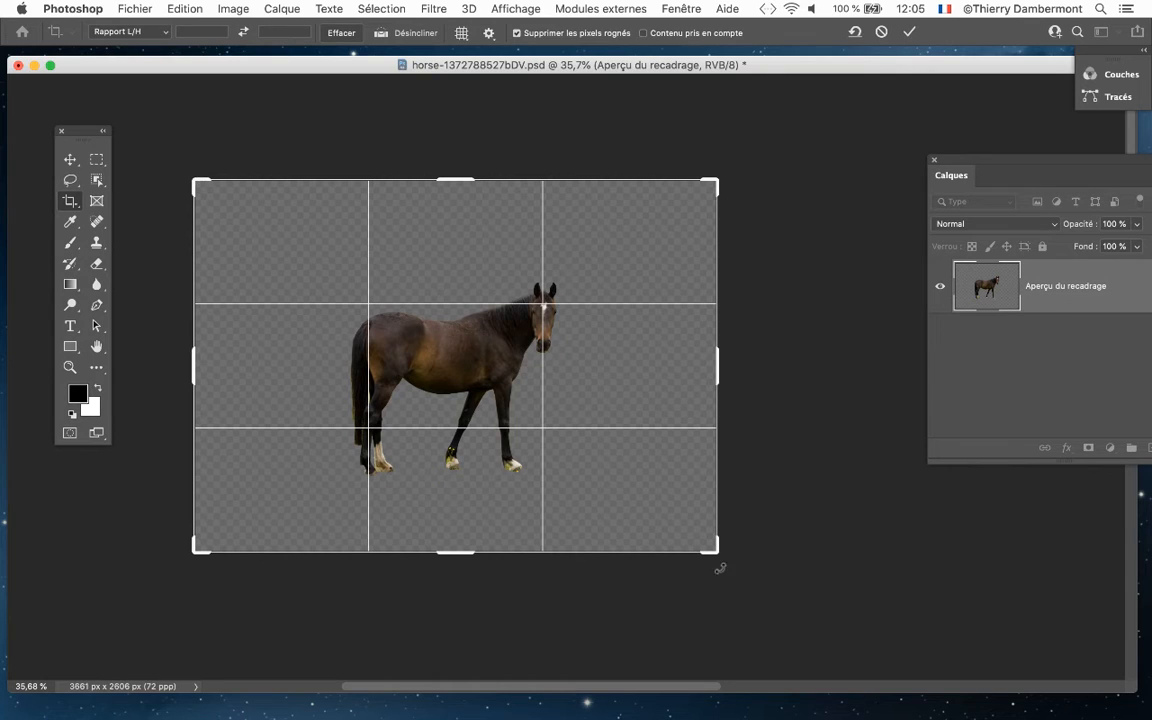
left_click_drag(720, 553, 734, 561)
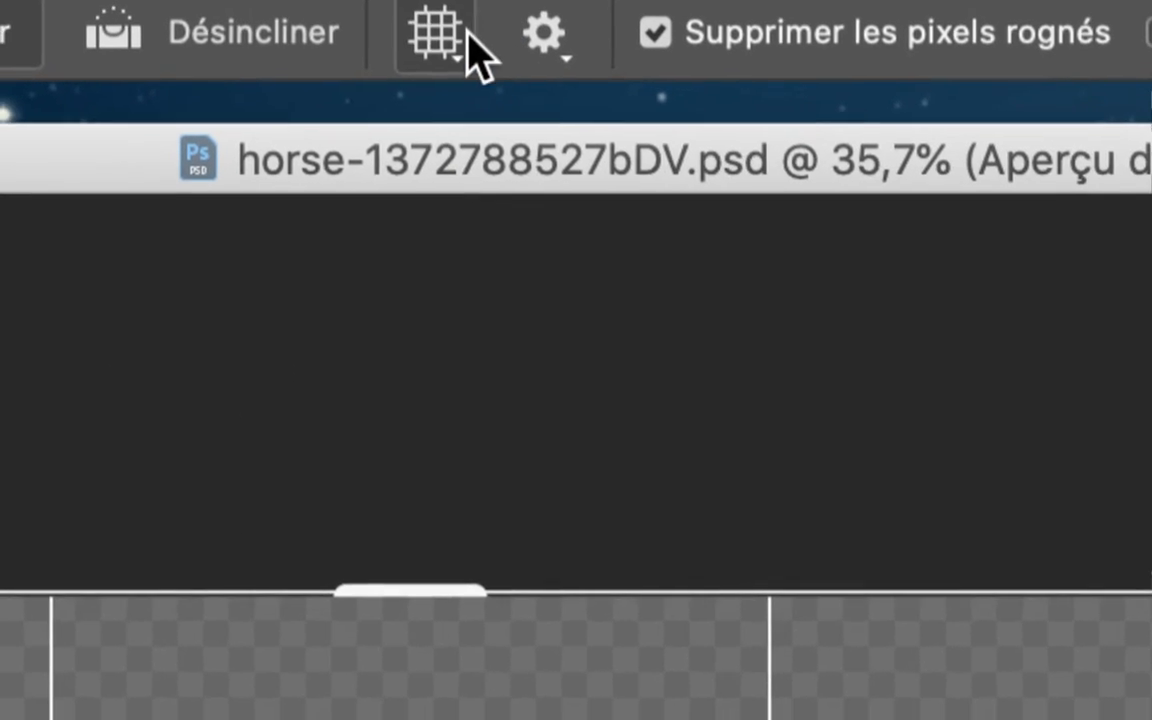
Examine the crop overlay options and how the Règle des tiers guides fall across the horse.
left_click(470, 45)
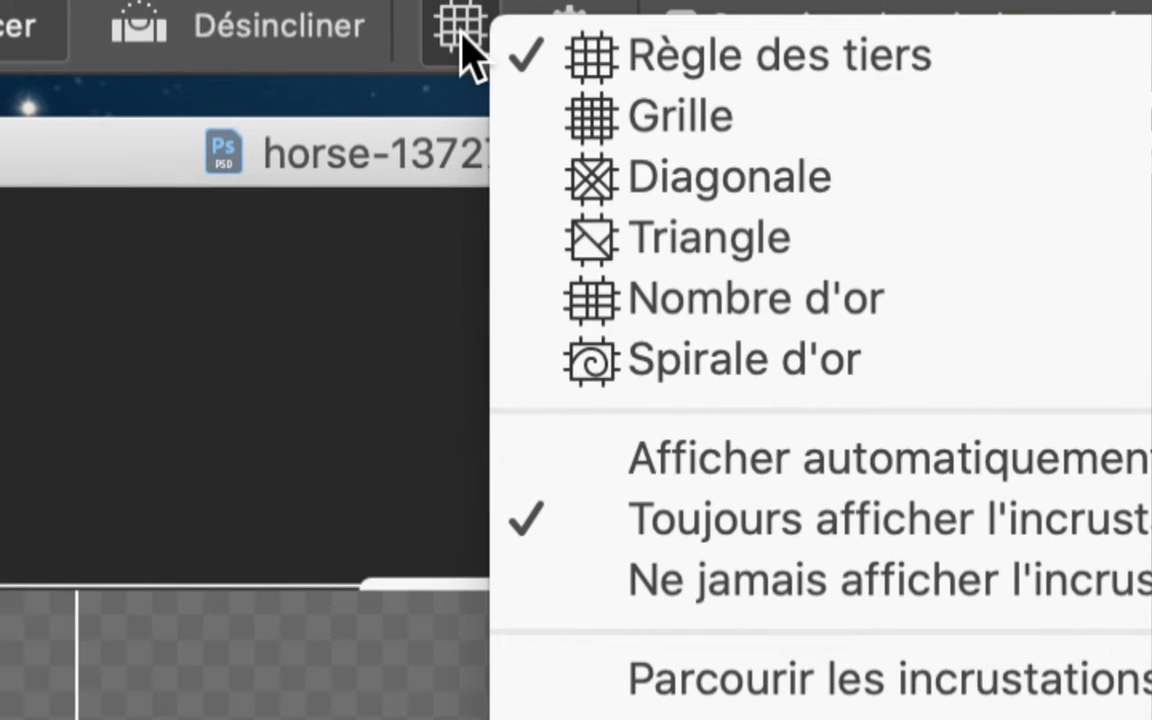
left_click(463, 45)
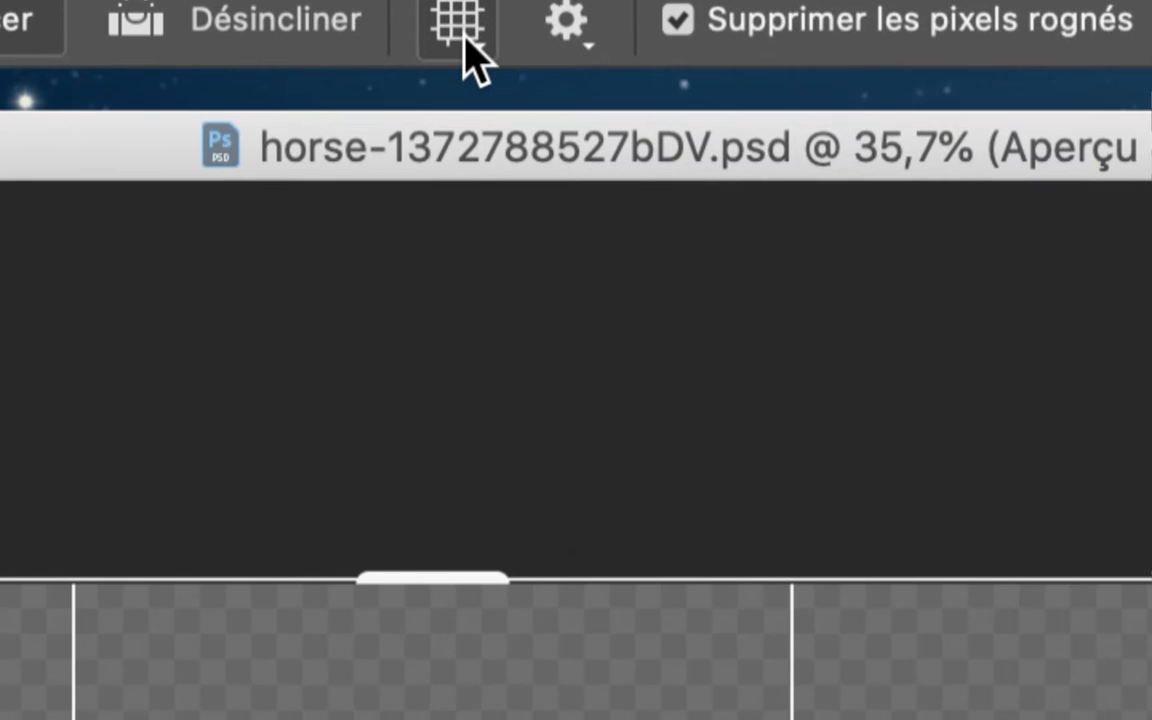
left_click(464, 43)
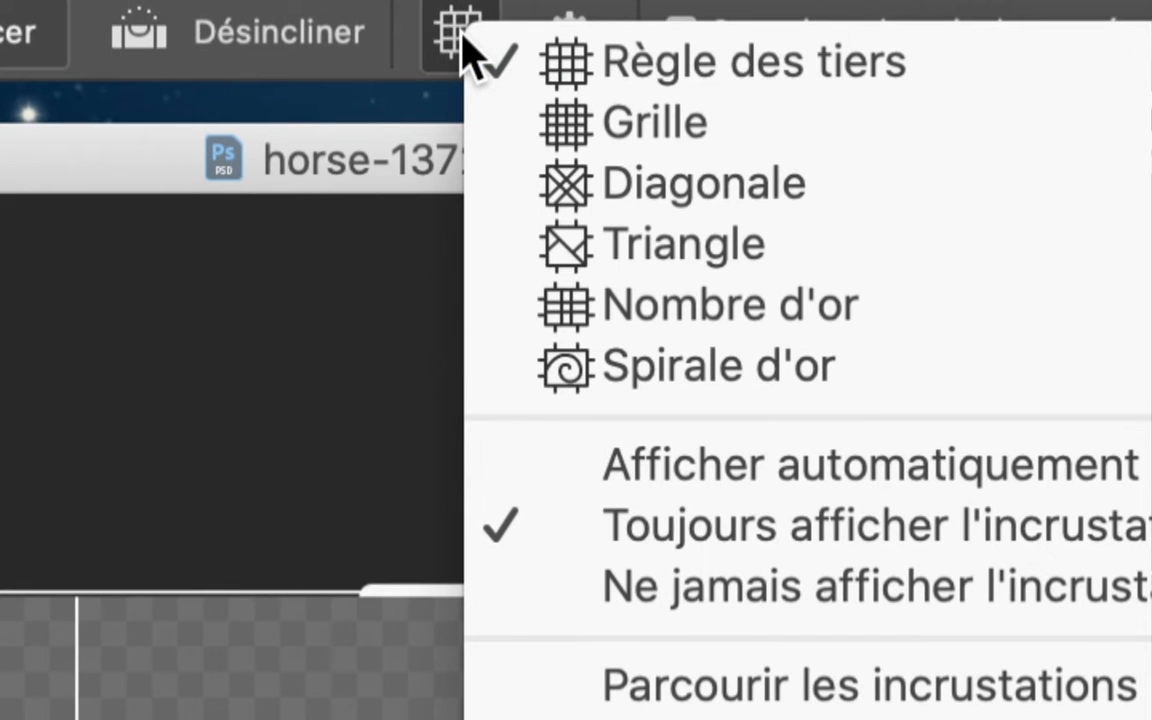
left_click(464, 45)
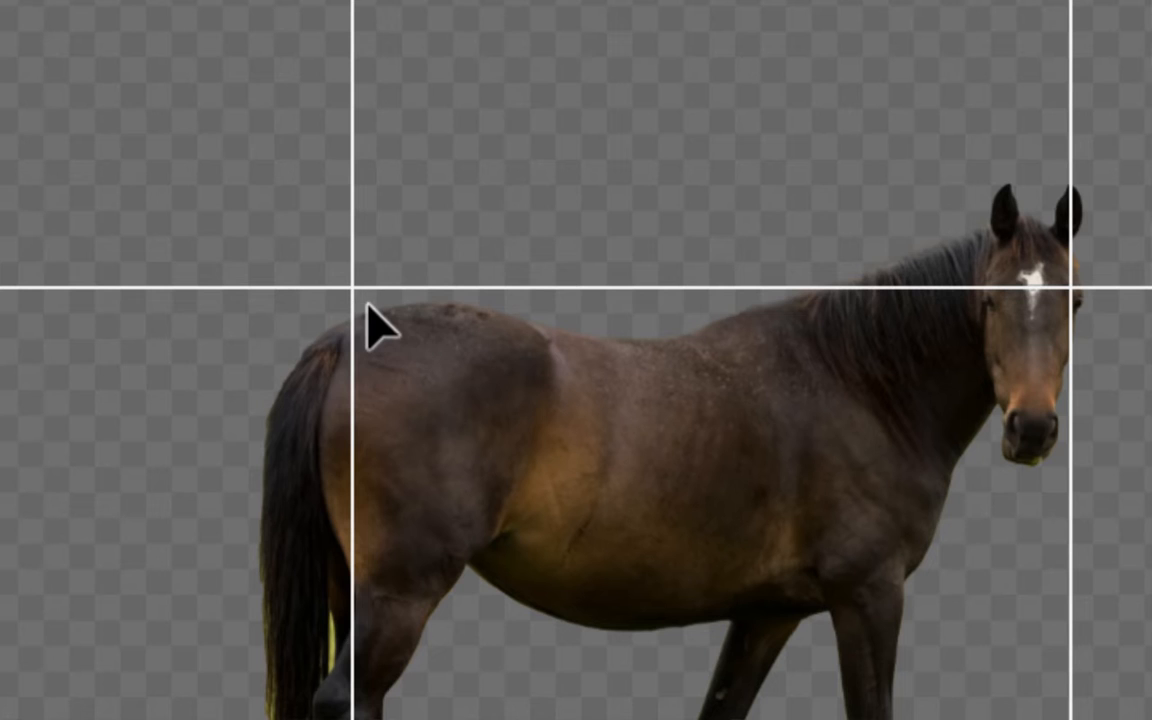
scroll(505, 318, "down", 5)
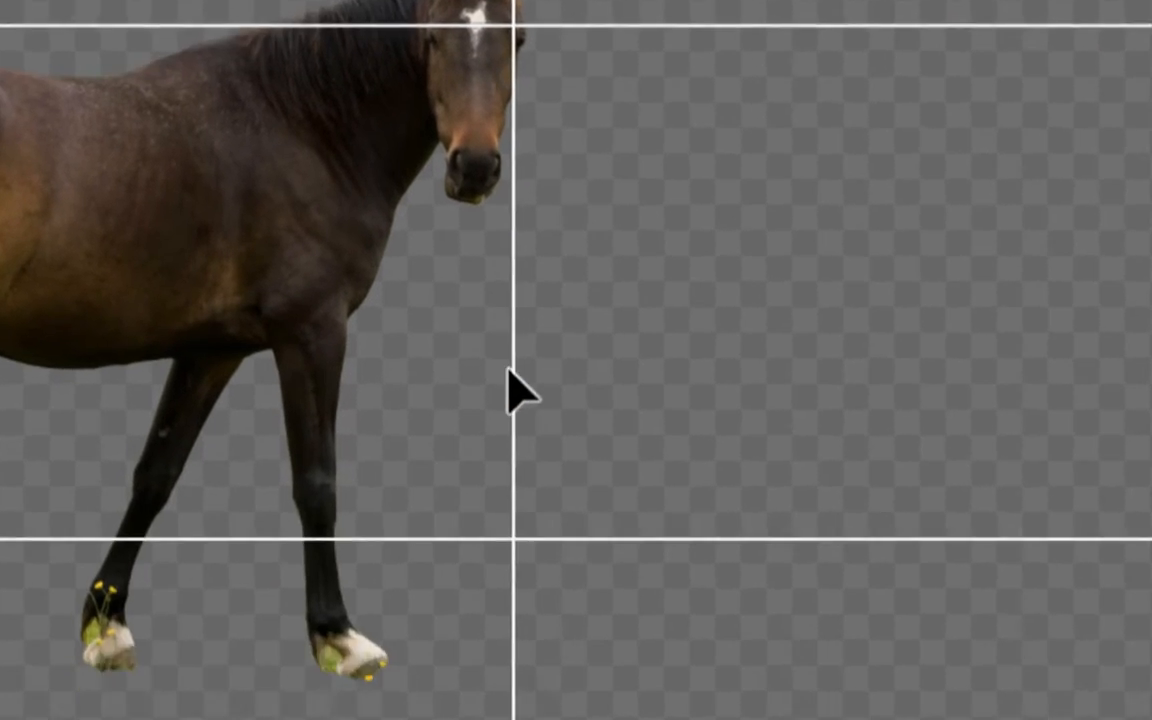
scroll(509, 416, "left", 5)
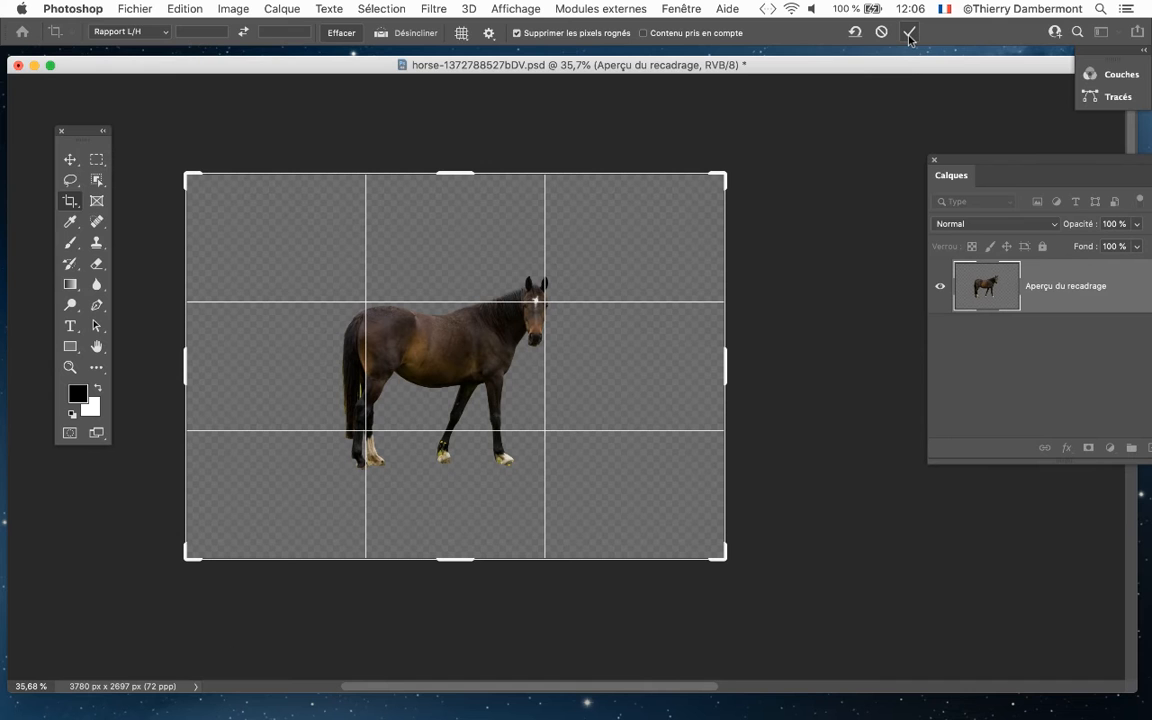
Apply the enlarged crop and move the Layers panel back beside the canvas.
left_click(909, 34)
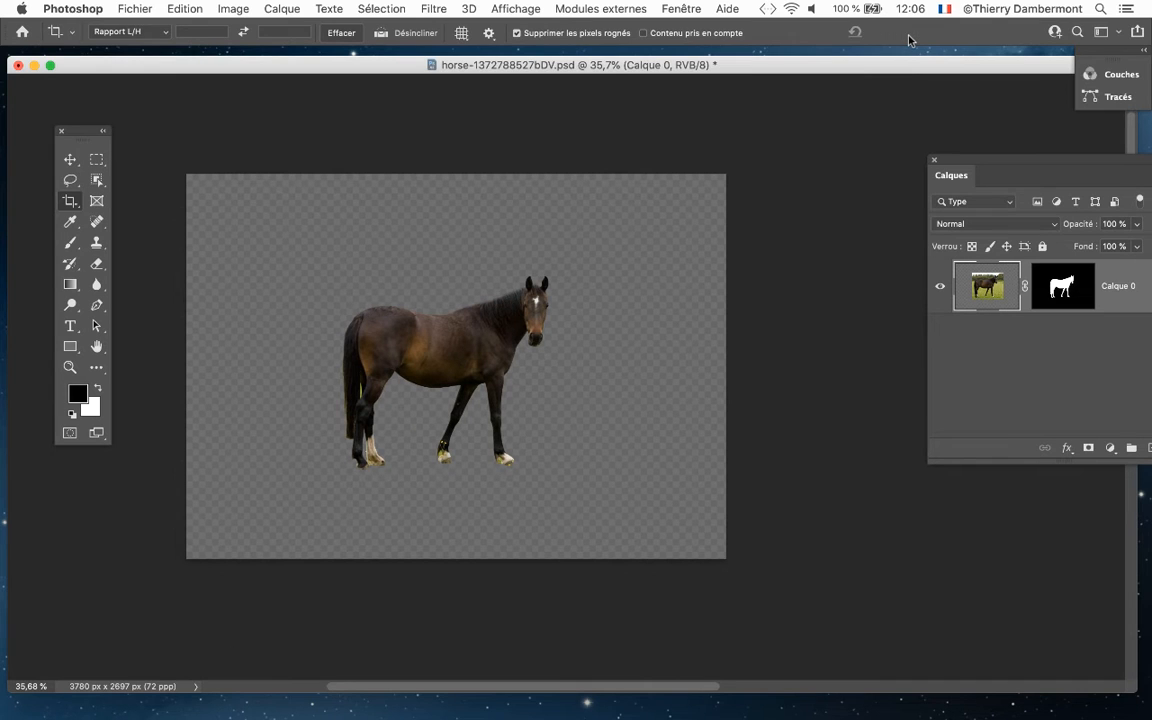
left_click_drag(951, 160, 799, 158)
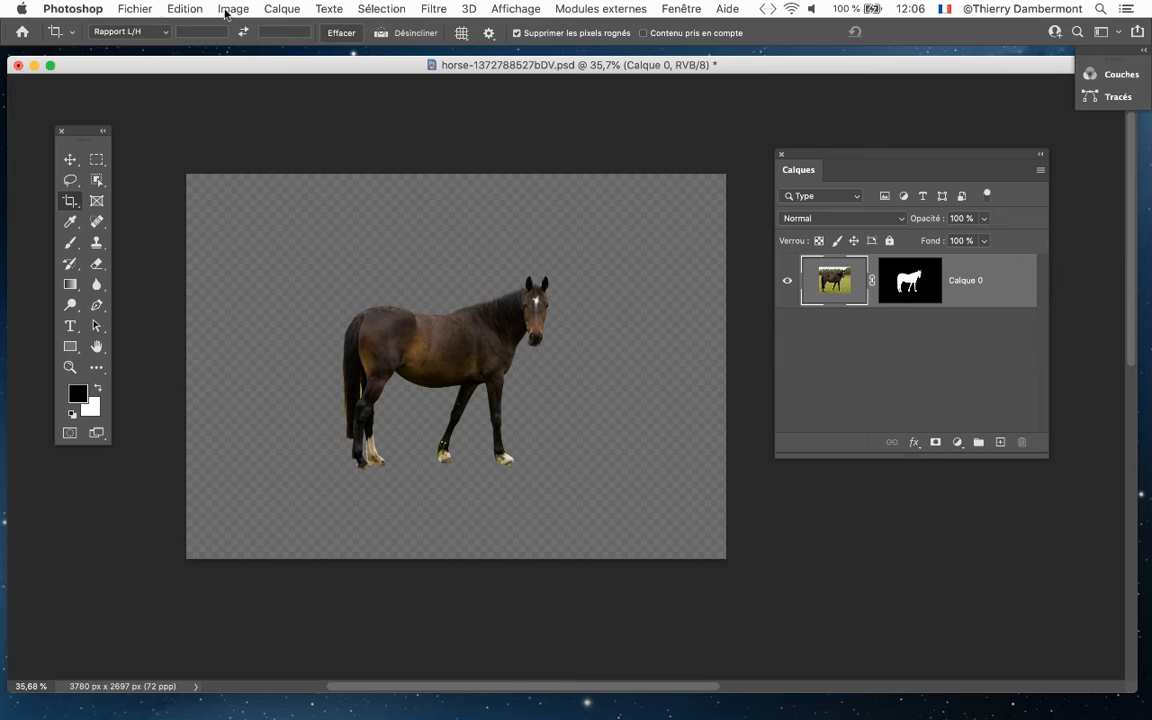
left_click(135, 8)
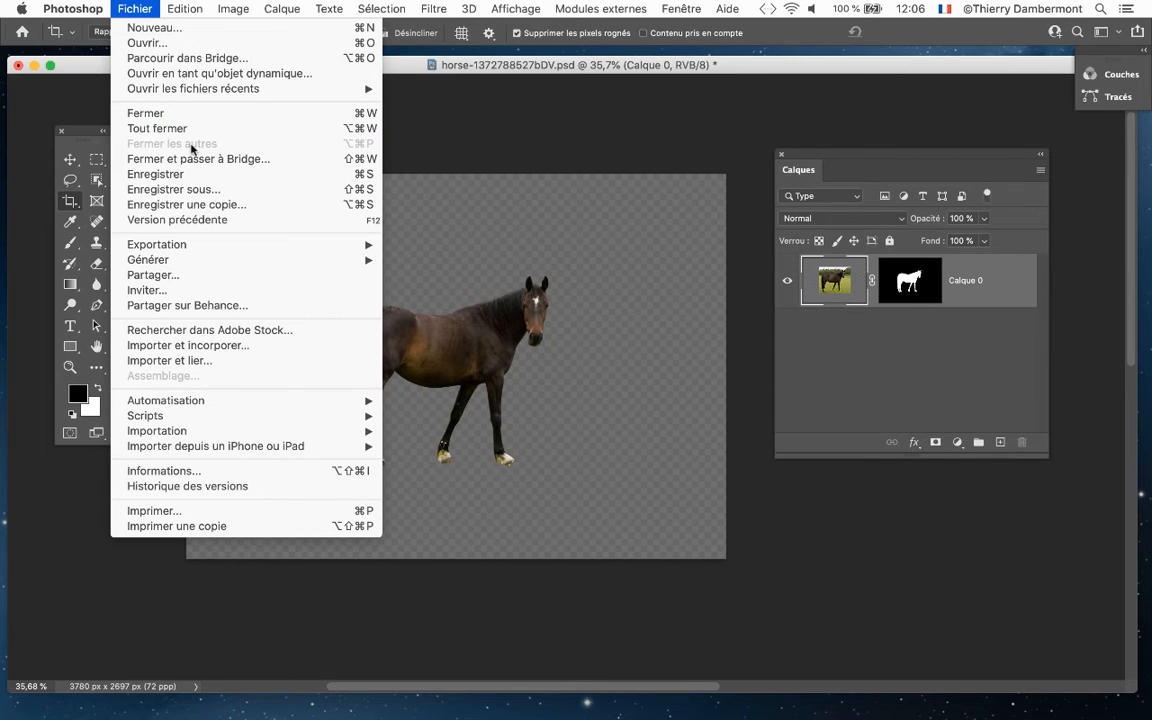
left_click(206, 190)
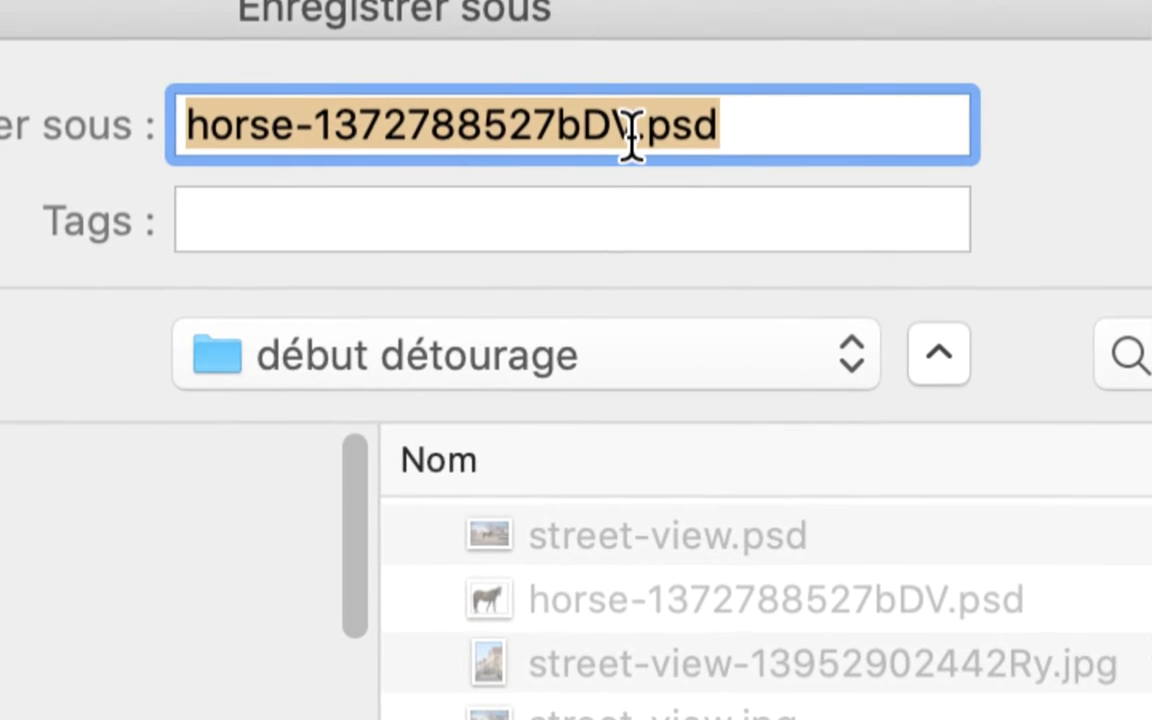
left_click(683, 107)
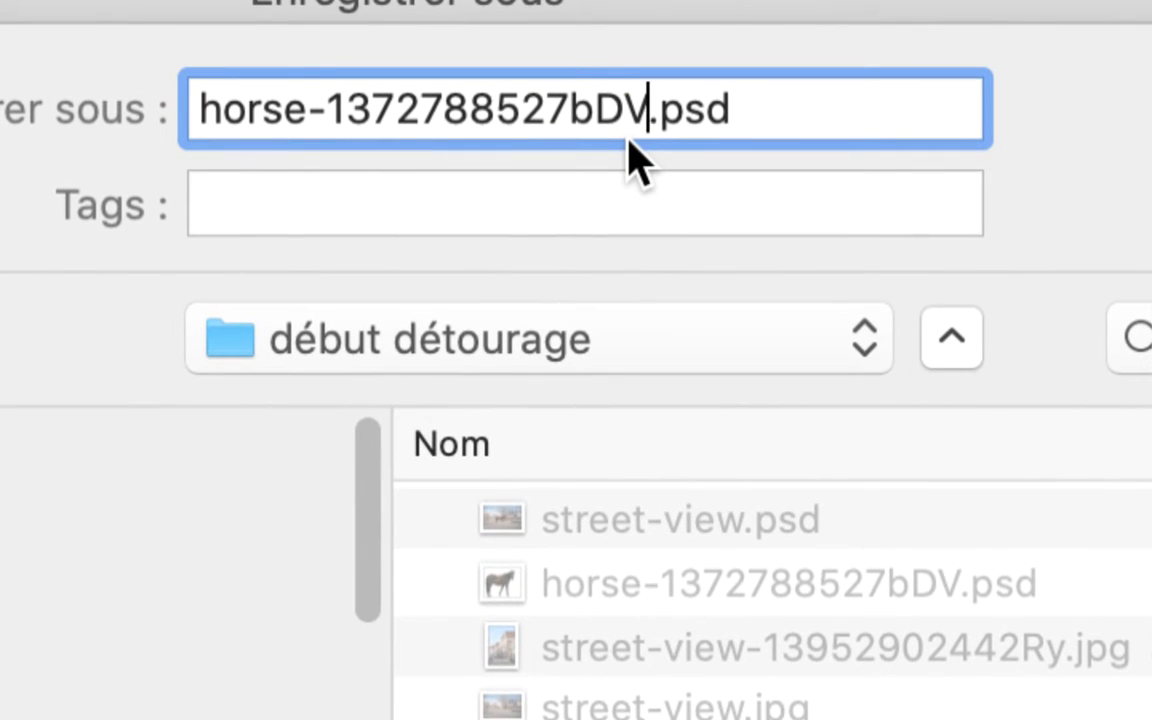
type("-02")
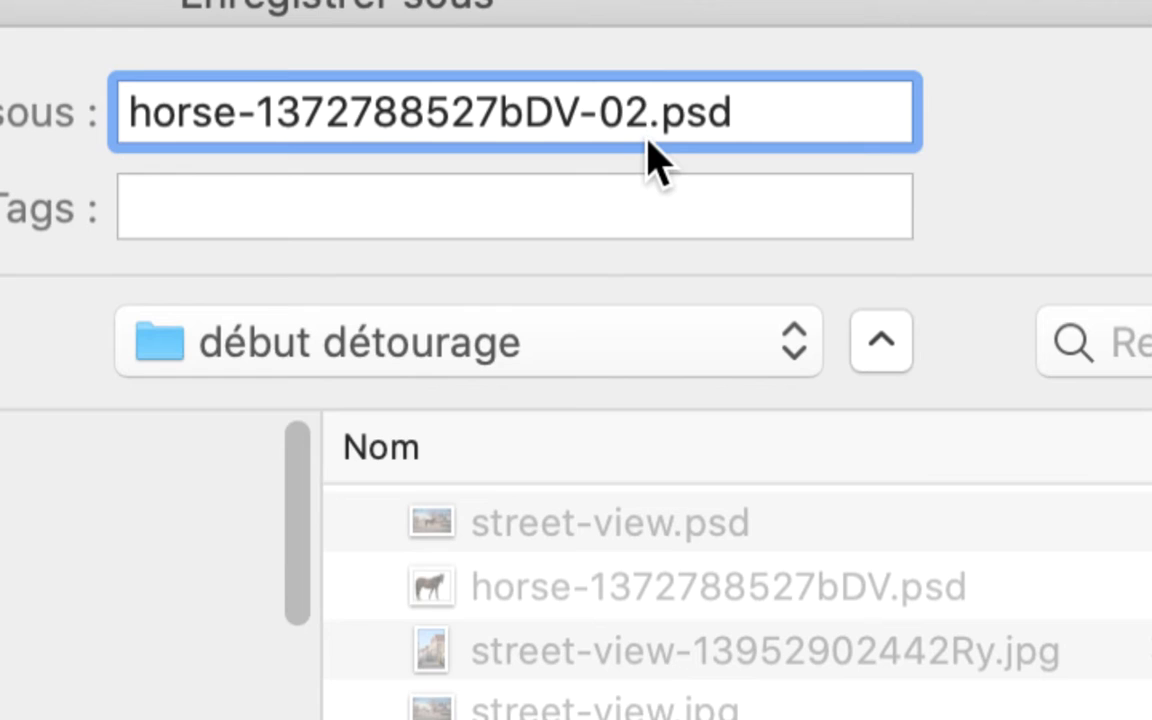
left_click(648, 140)
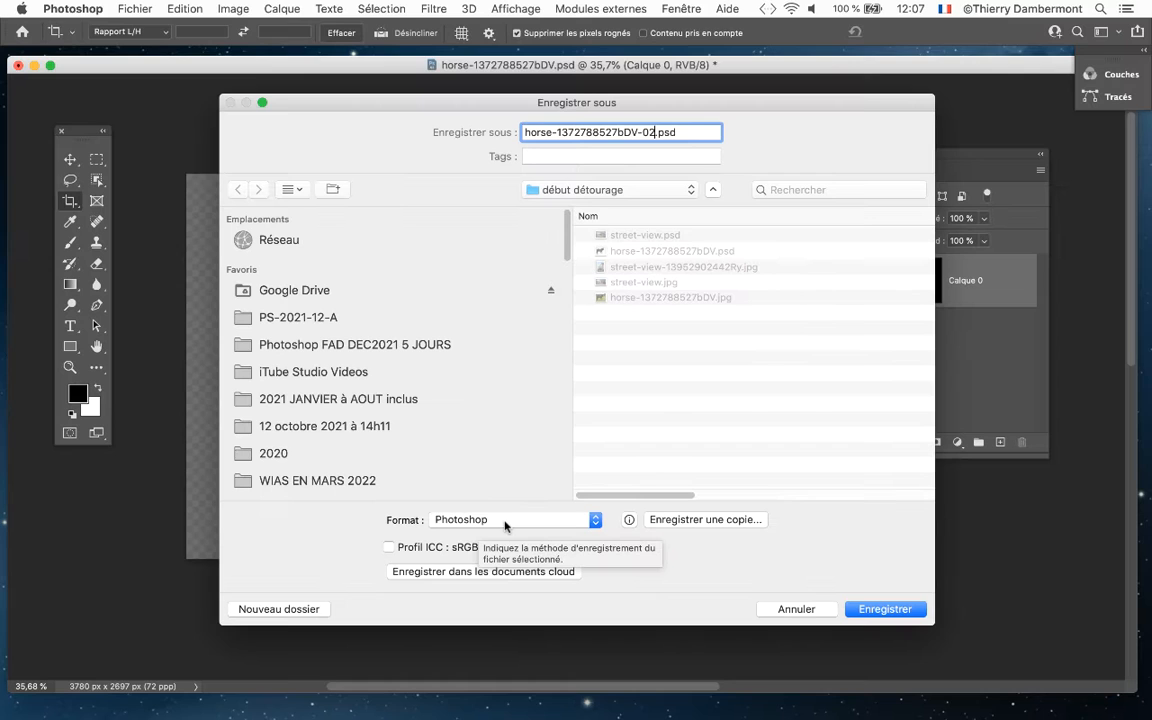
left_click(898, 609)
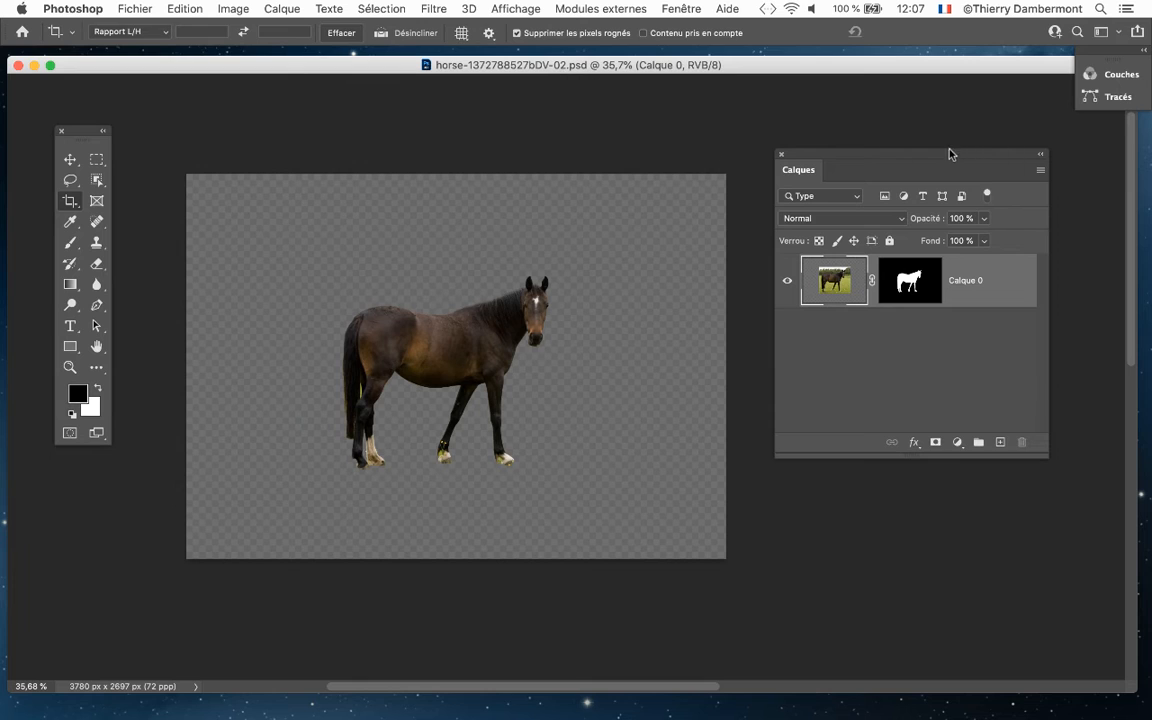
Add a new empty layer and place it beneath the masked horse layer.
left_click_drag(936, 152, 928, 134)
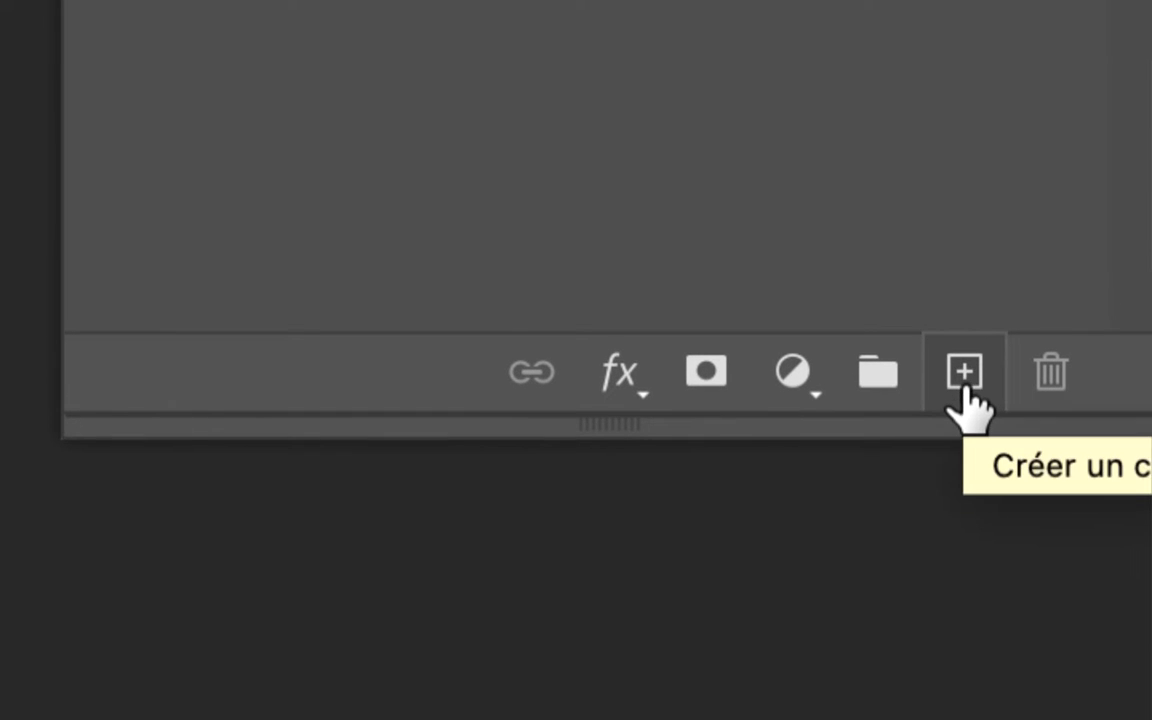
left_click(963, 375)
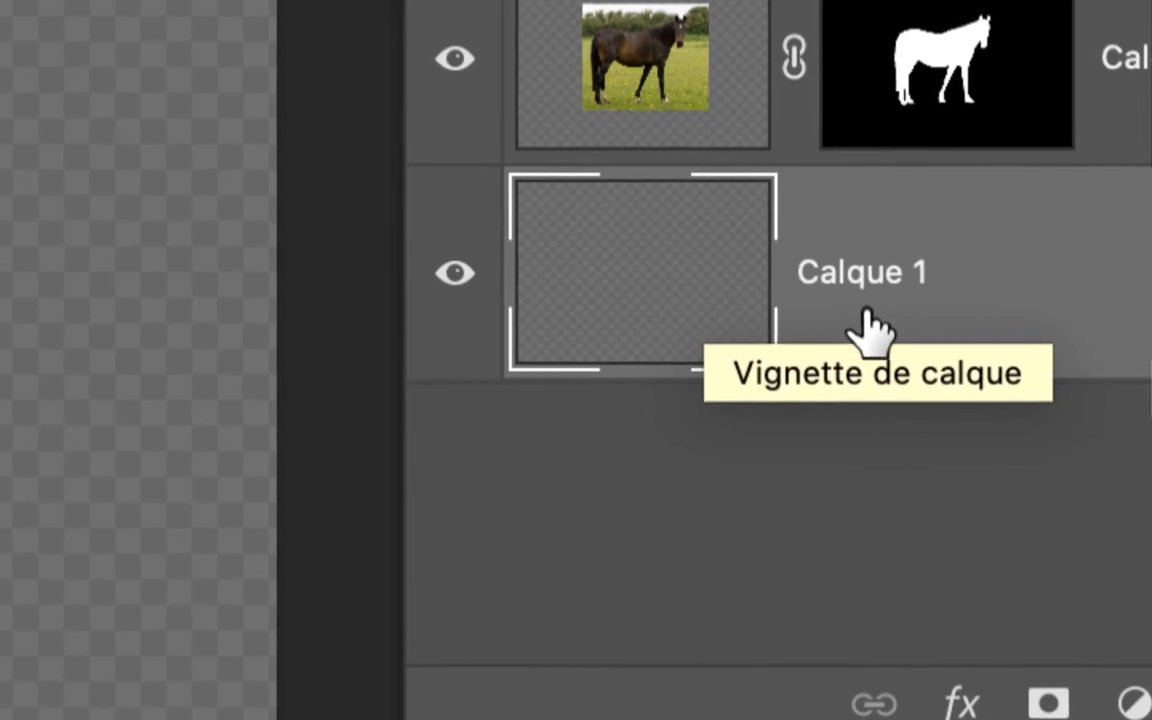
left_click_drag(863, 310, 1151, 705)
left_click_drag(967, 385, 967, 385)
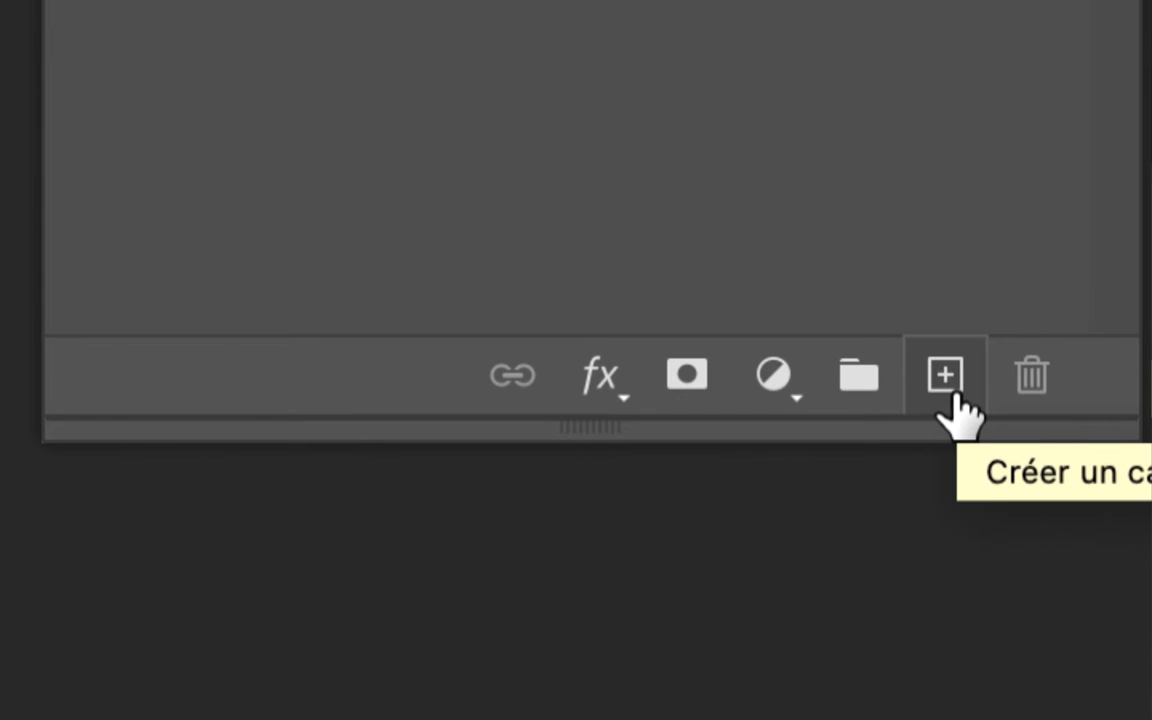
left_click(953, 397)
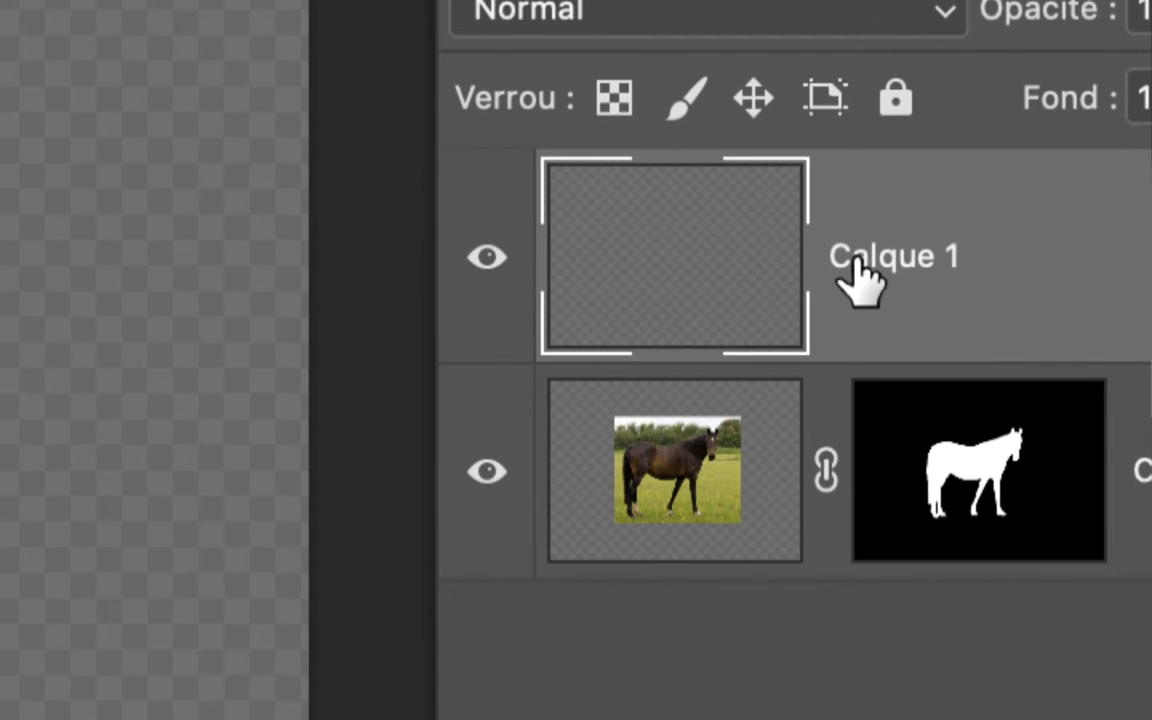
left_click_drag(858, 280, 865, 335)
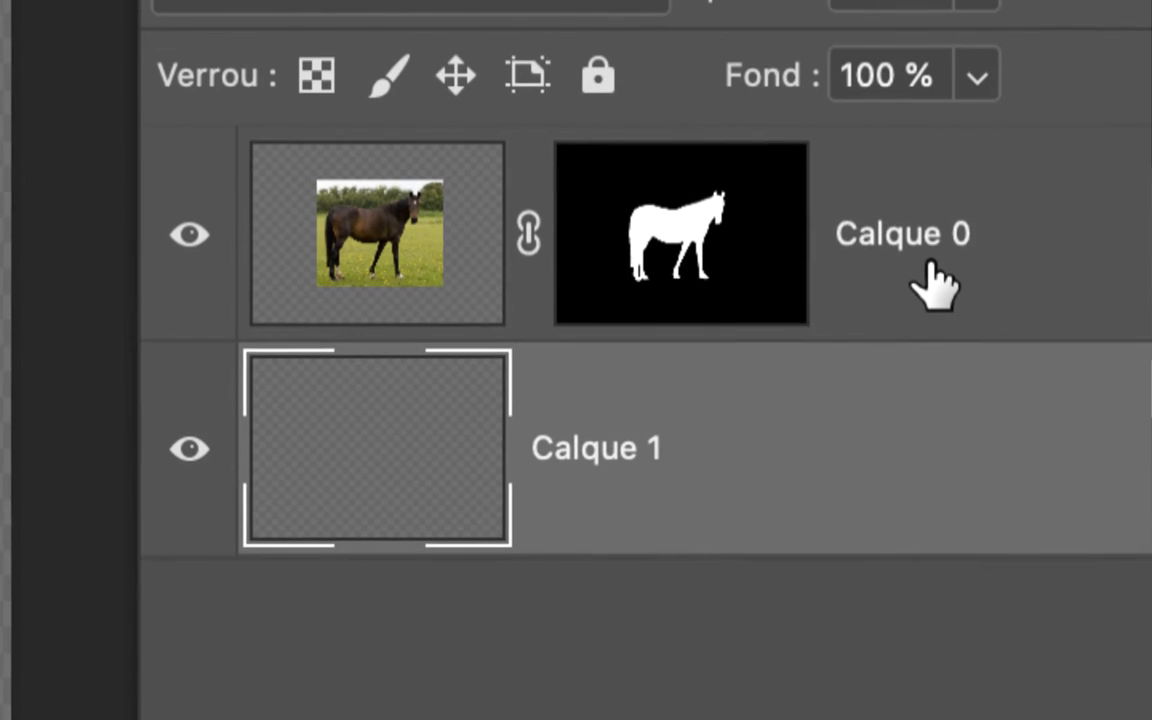
Switch the active layer back and forth between Calque 0 and Calque 1, ending on the empty Calque 1.
left_click(1058, 85)
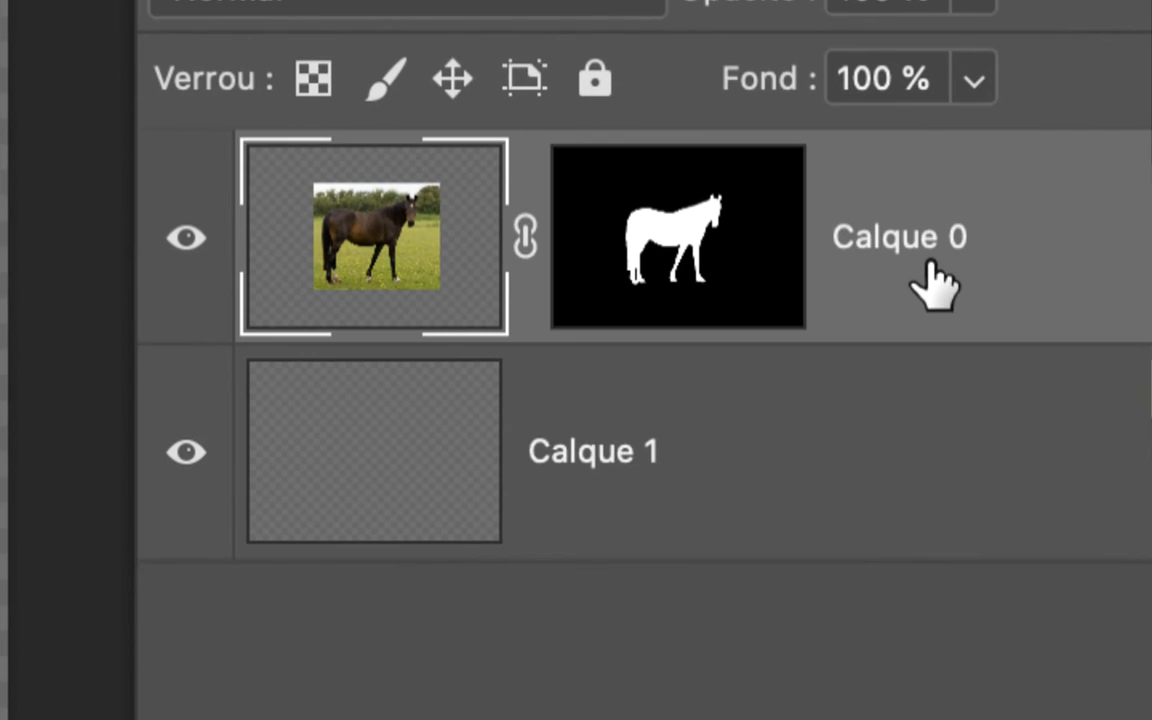
left_click(935, 350)
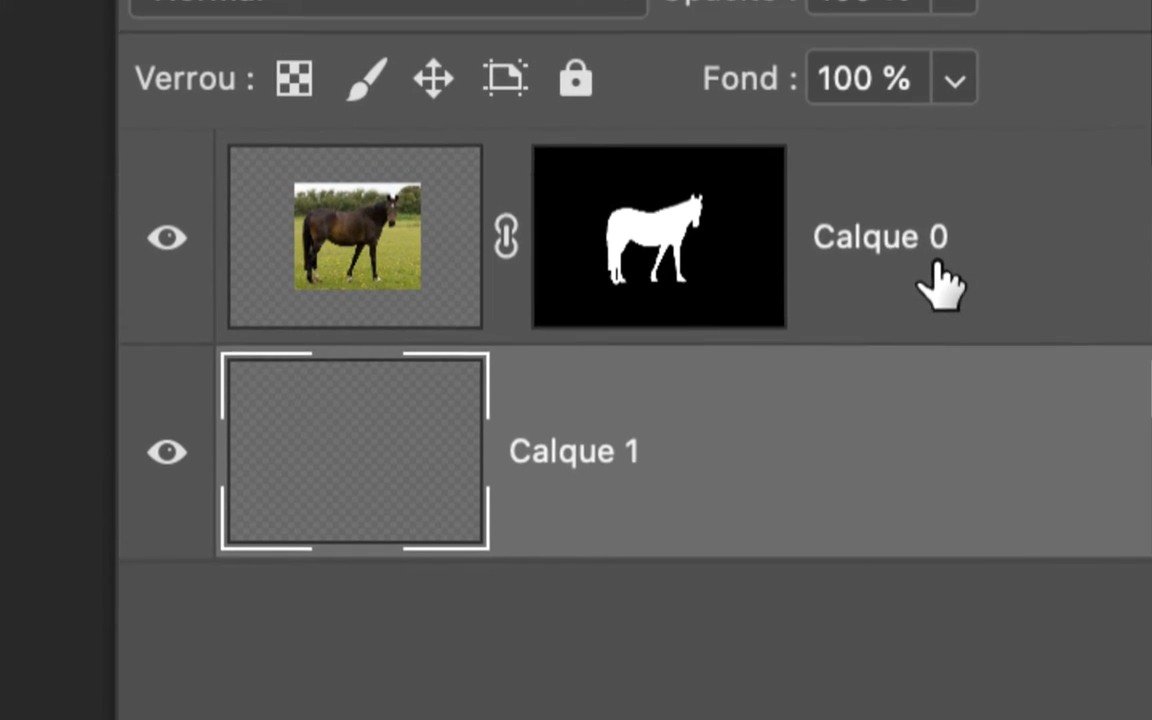
left_click(956, 185)
left_click(935, 455)
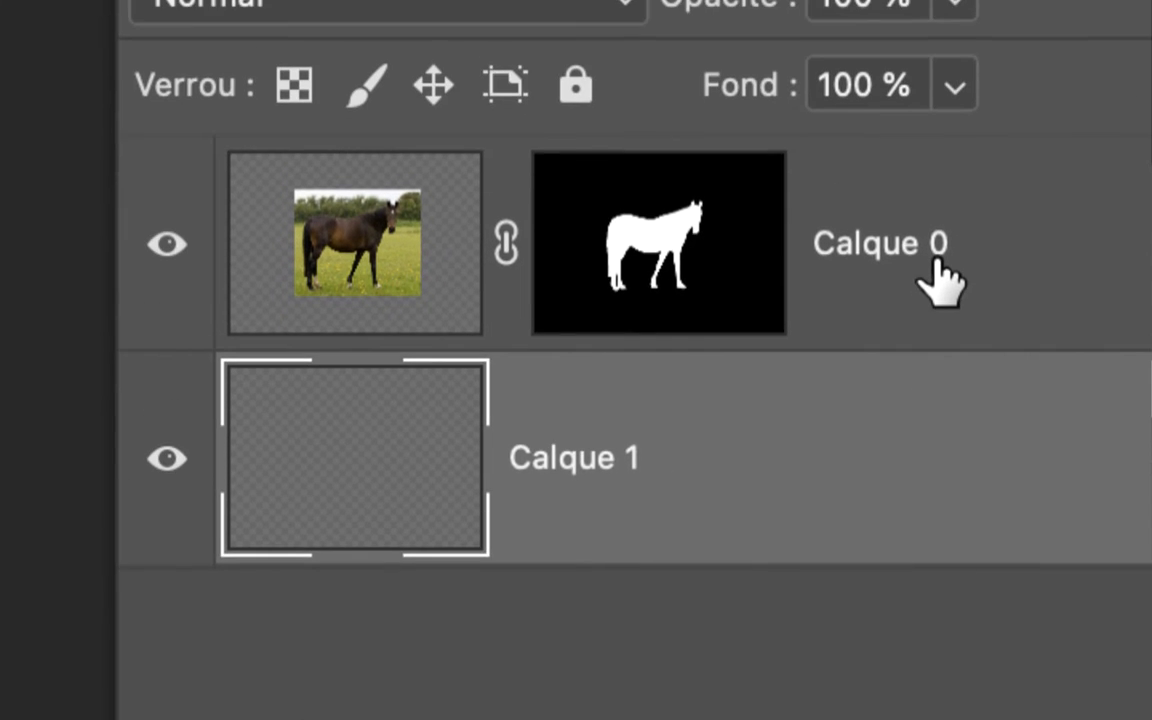
left_click(938, 285)
left_click(928, 423)
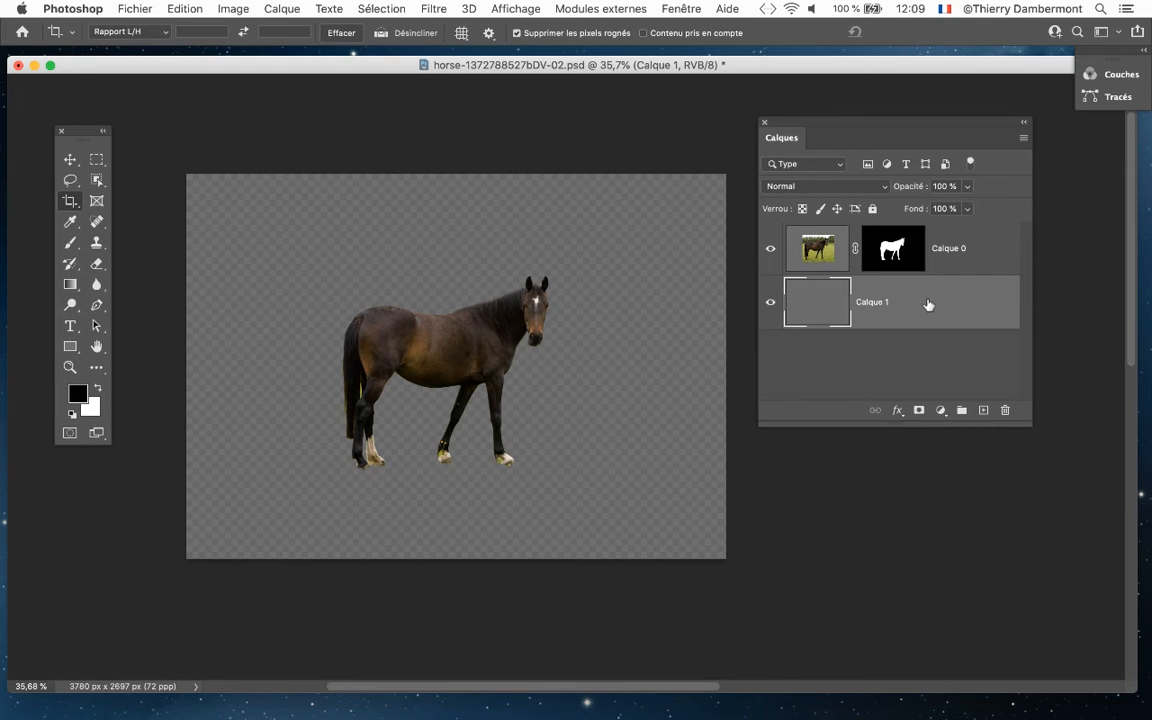
Look through the Edition commands and the keyboard input methods in Préférences Système, and return to Photoshop.
left_click(185, 9)
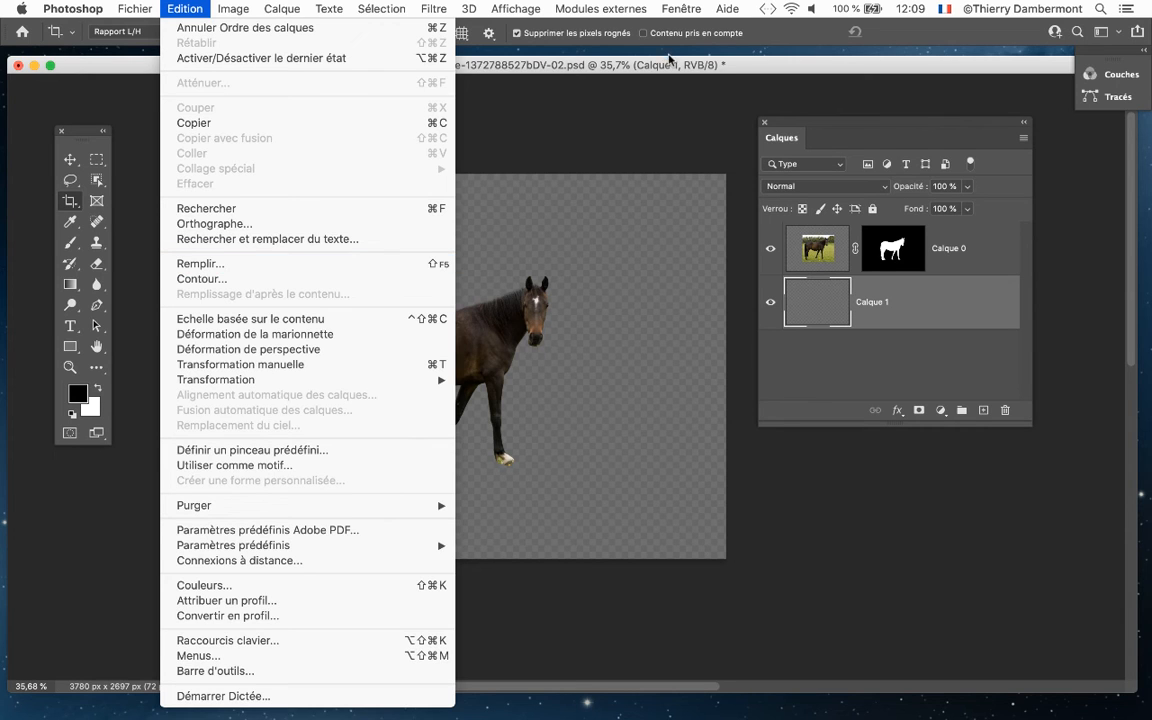
left_click(668, 57)
left_click(949, 8)
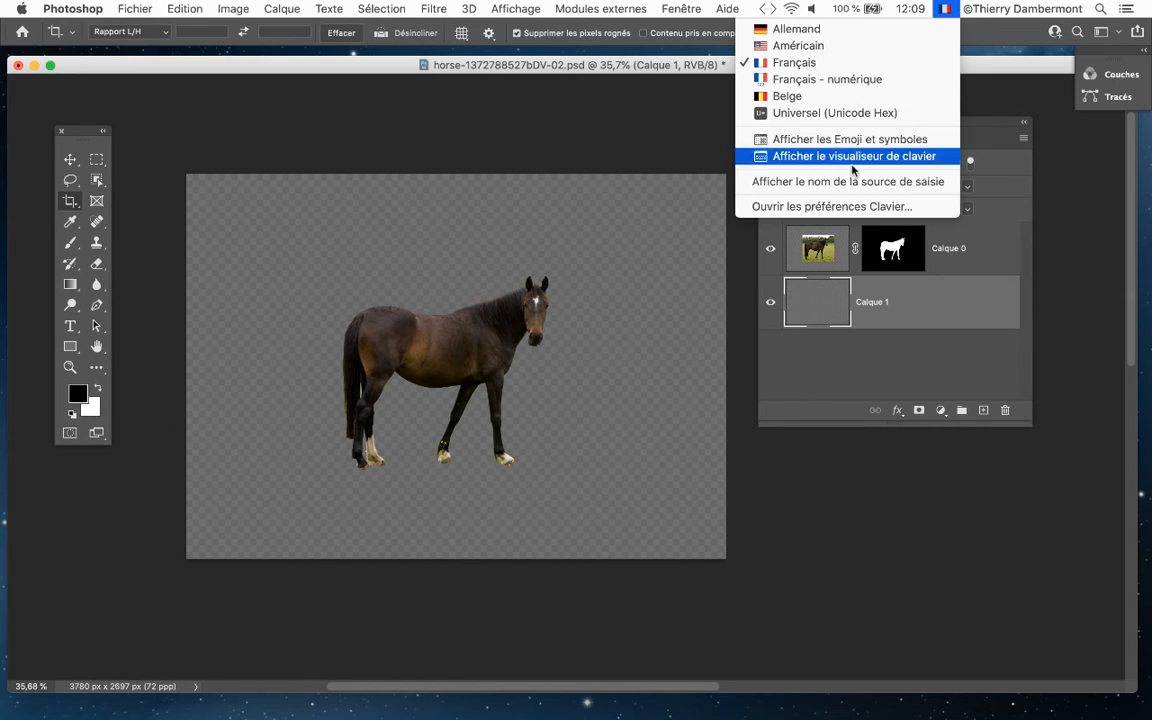
left_click(860, 206)
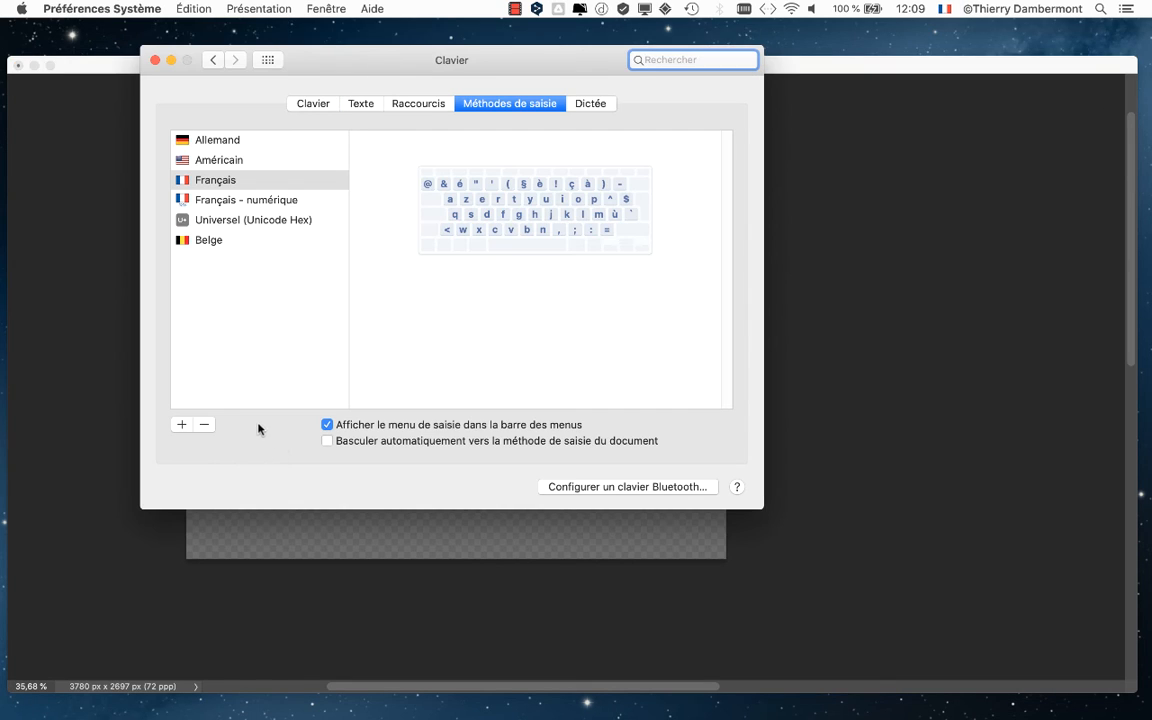
left_click(154, 60)
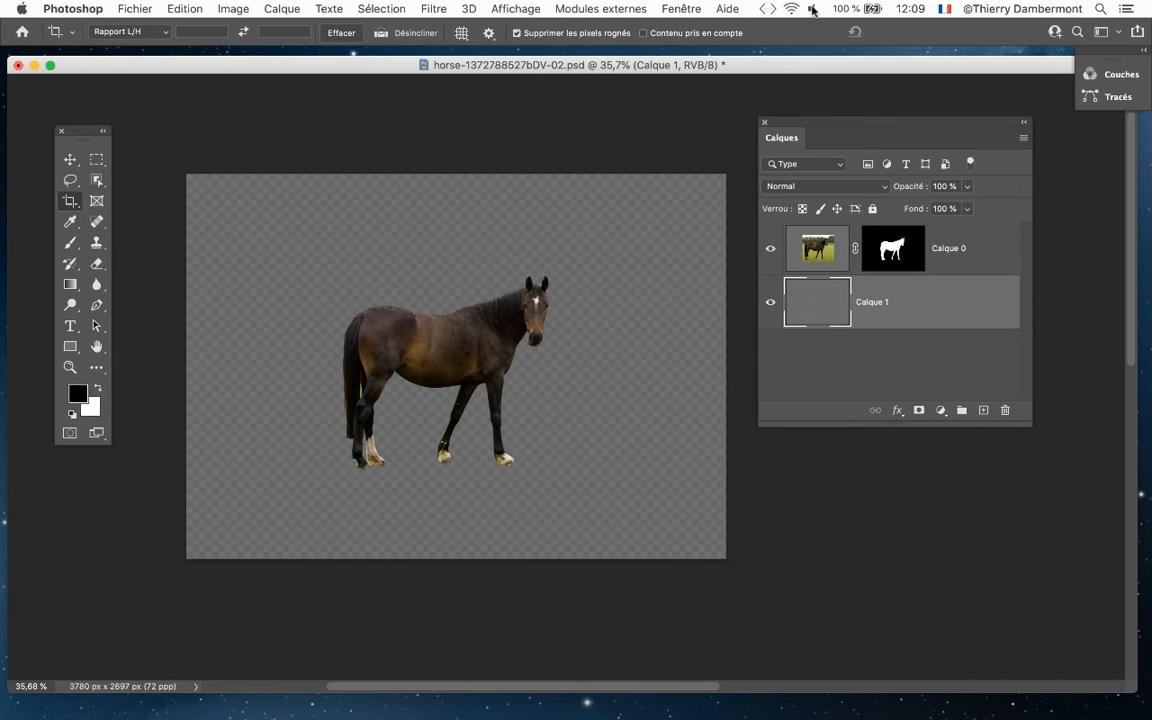
Display the on-screen keyboard viewer to locate the Shift and Backspace keys, and close it.
left_click(945, 8)
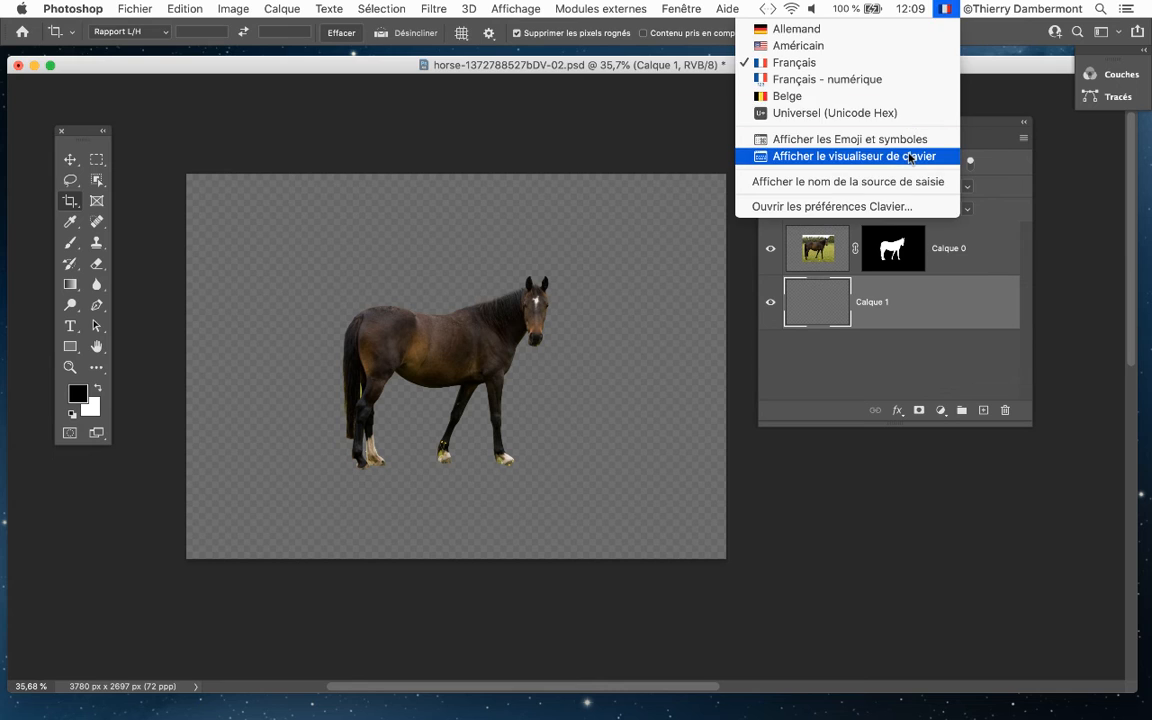
left_click(908, 157)
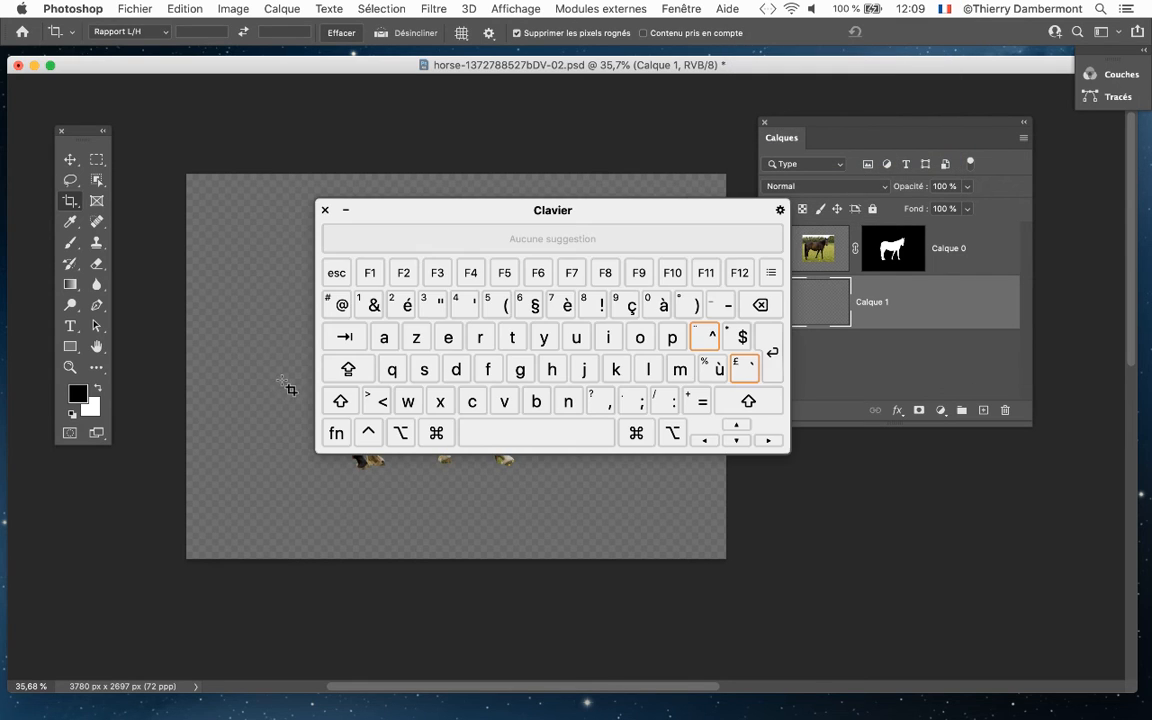
left_click(340, 401)
key("alt+super+8")
left_click(327, 393)
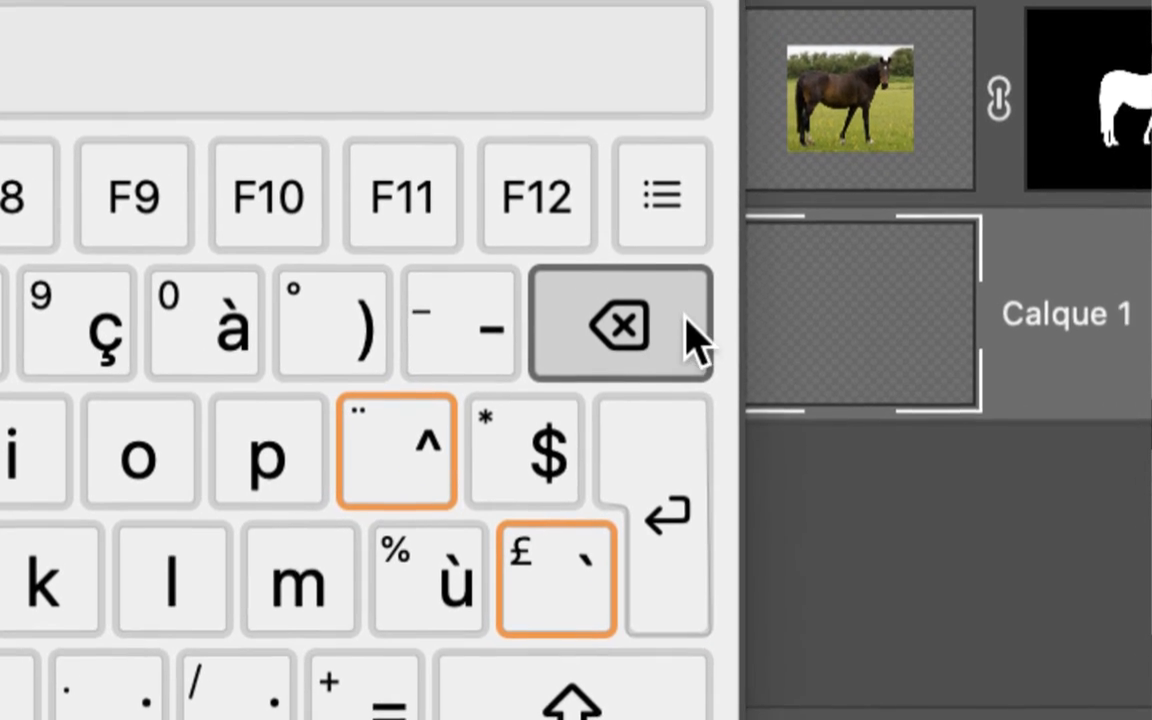
key("shift")
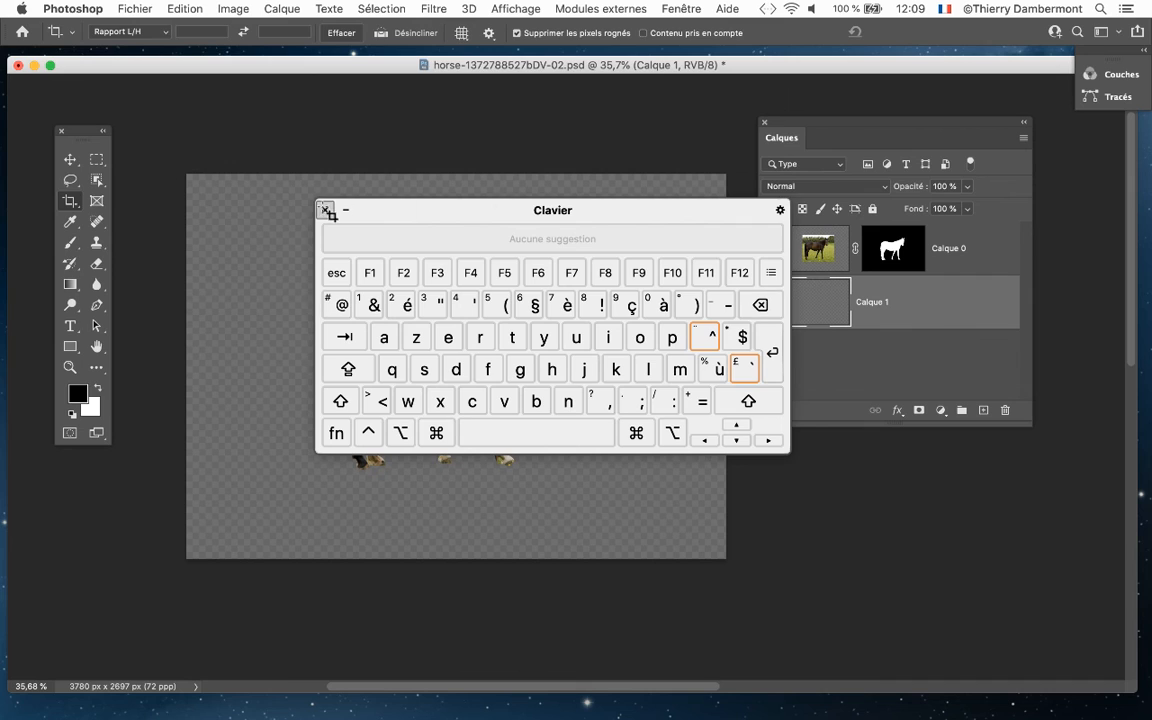
left_click(322, 208)
Start the Remplir command on the empty Calque 1 and set the fill contents to Blanc.
key("i")
key("shift+BackSpace")
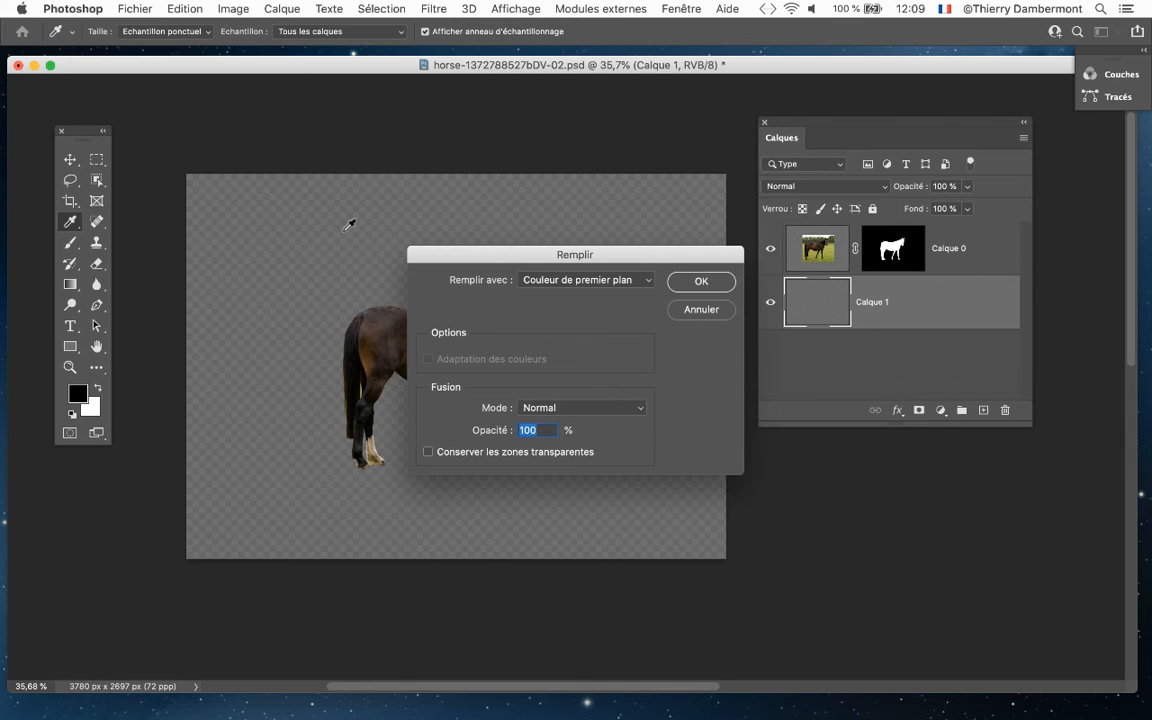
left_click_drag(489, 257, 300, 132)
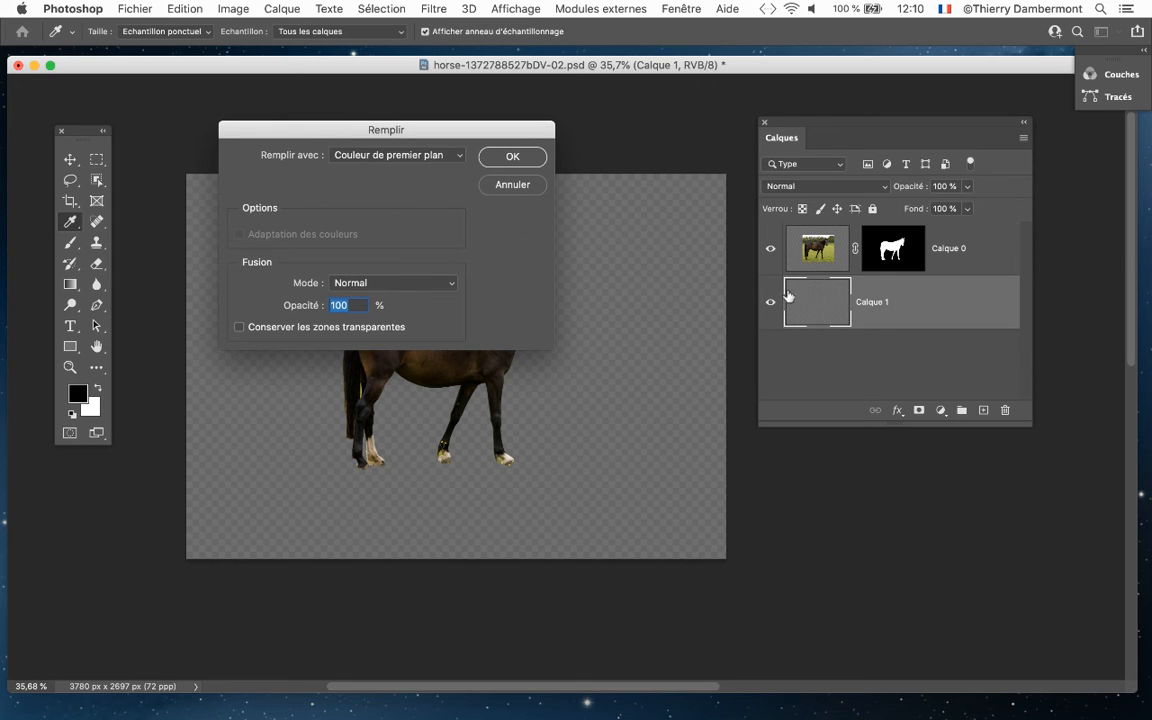
key("alt")
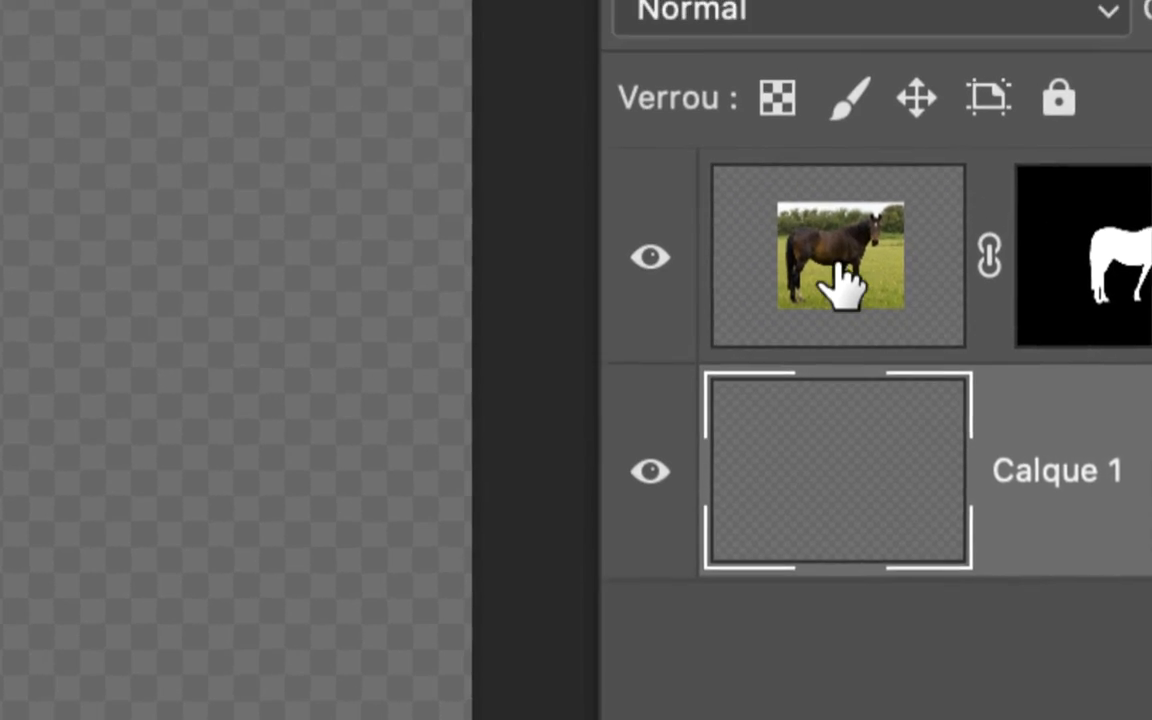
key("shift+F5")
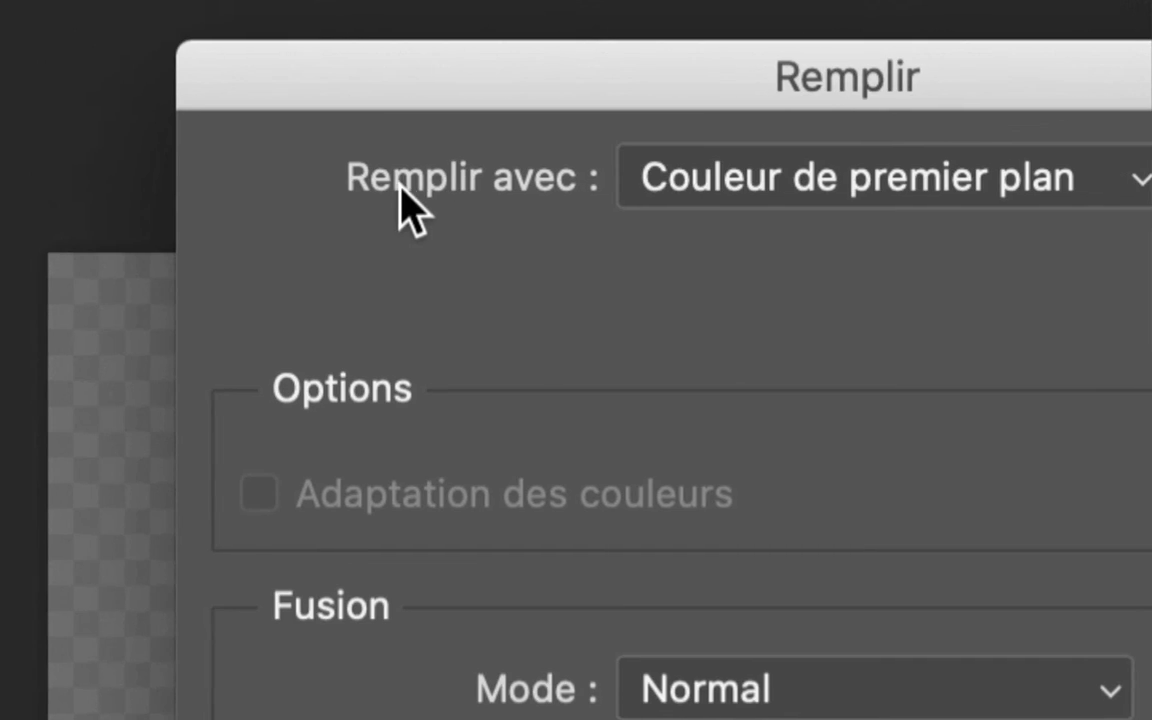
left_click(650, 188)
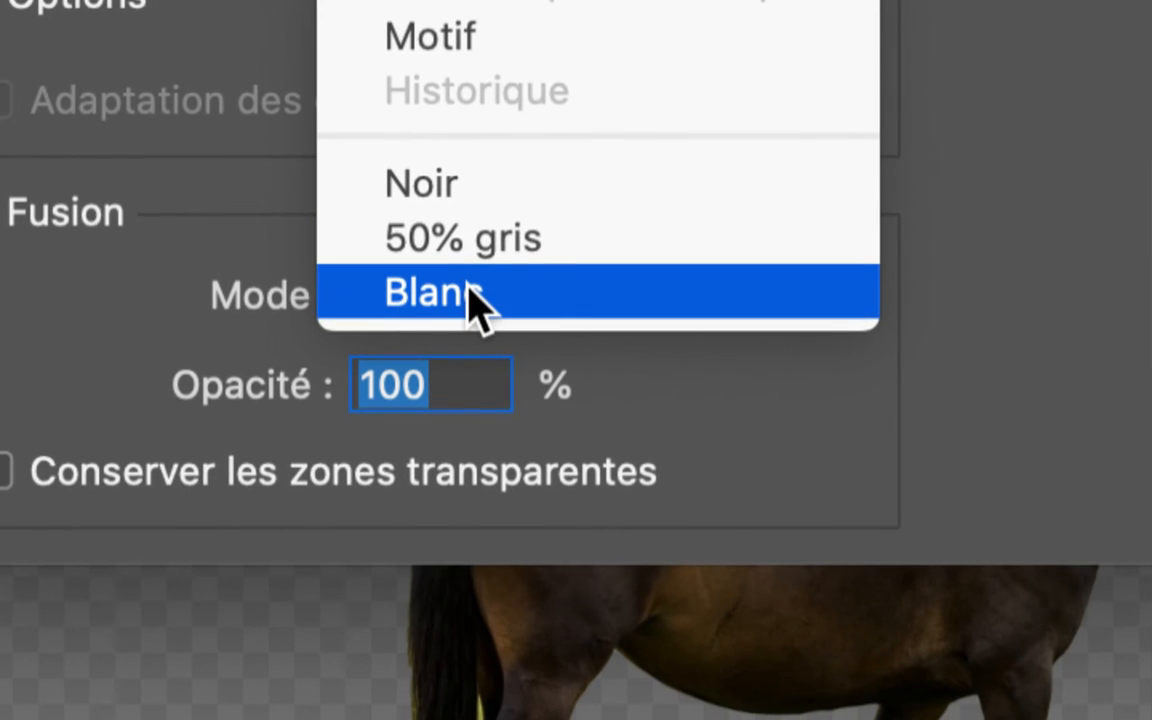
left_click(472, 300)
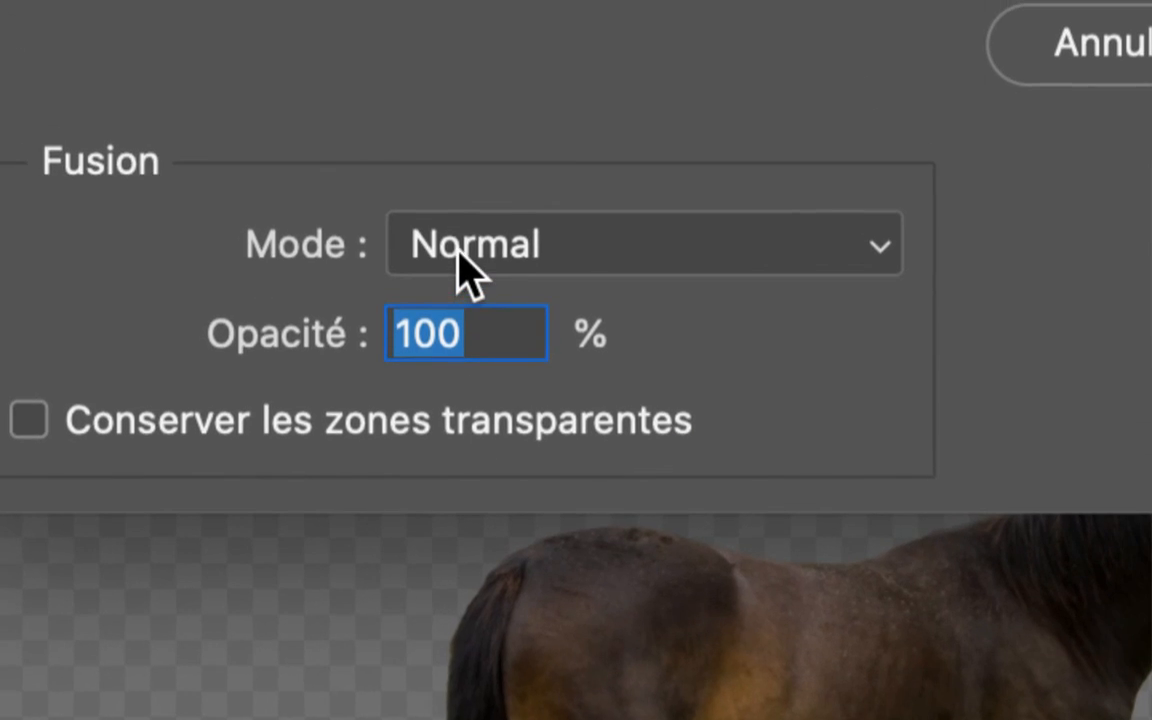
Fill Calque 1 with white using Normal mode and 100 % opacity, and reactivate the Crop tool.
left_click(428, 315)
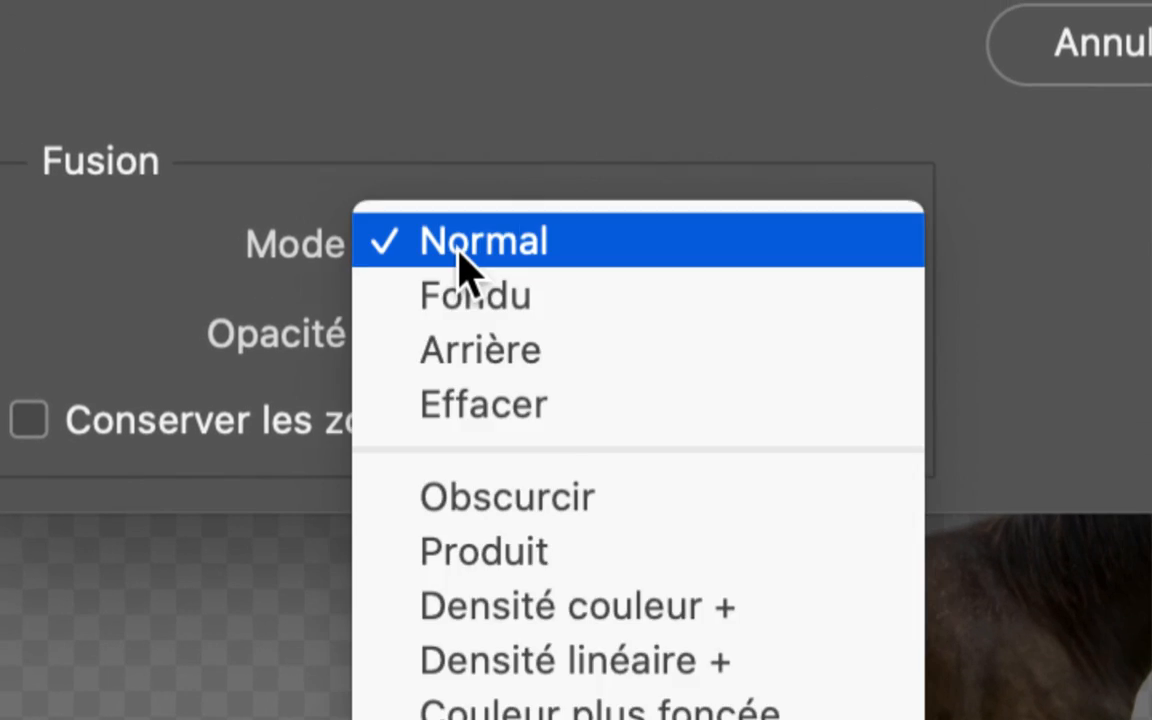
left_click(460, 255)
left_click(458, 333)
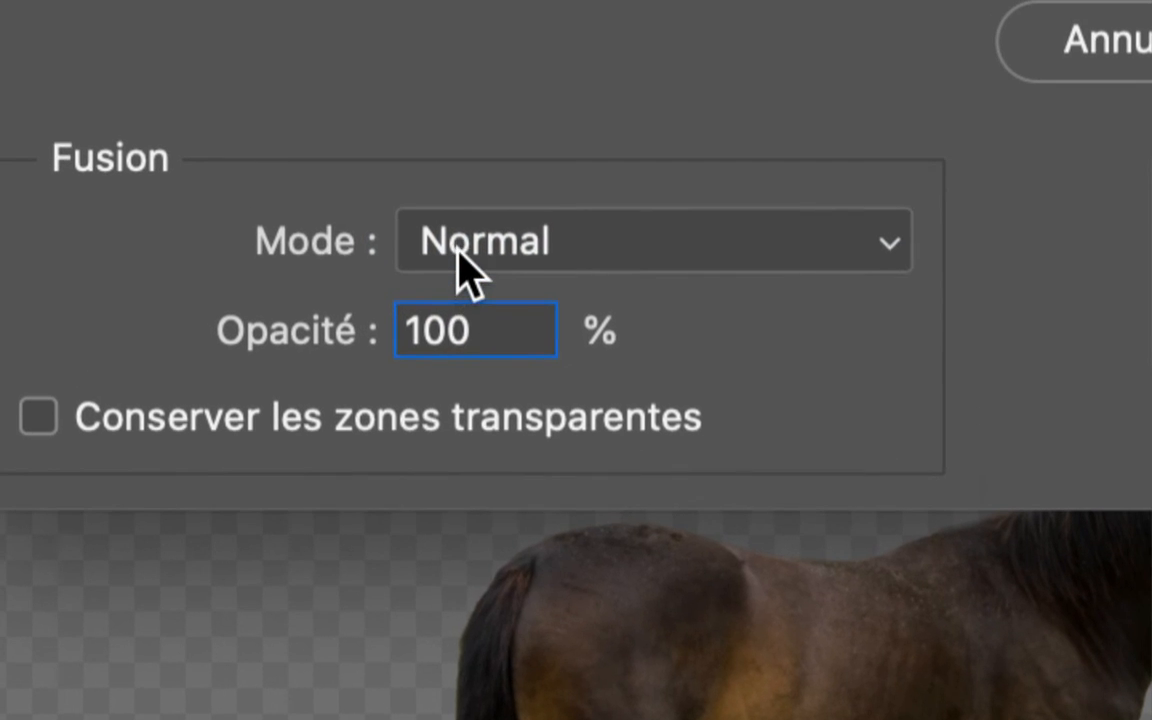
left_click(466, 270)
left_click(463, 252)
double_click(476, 332)
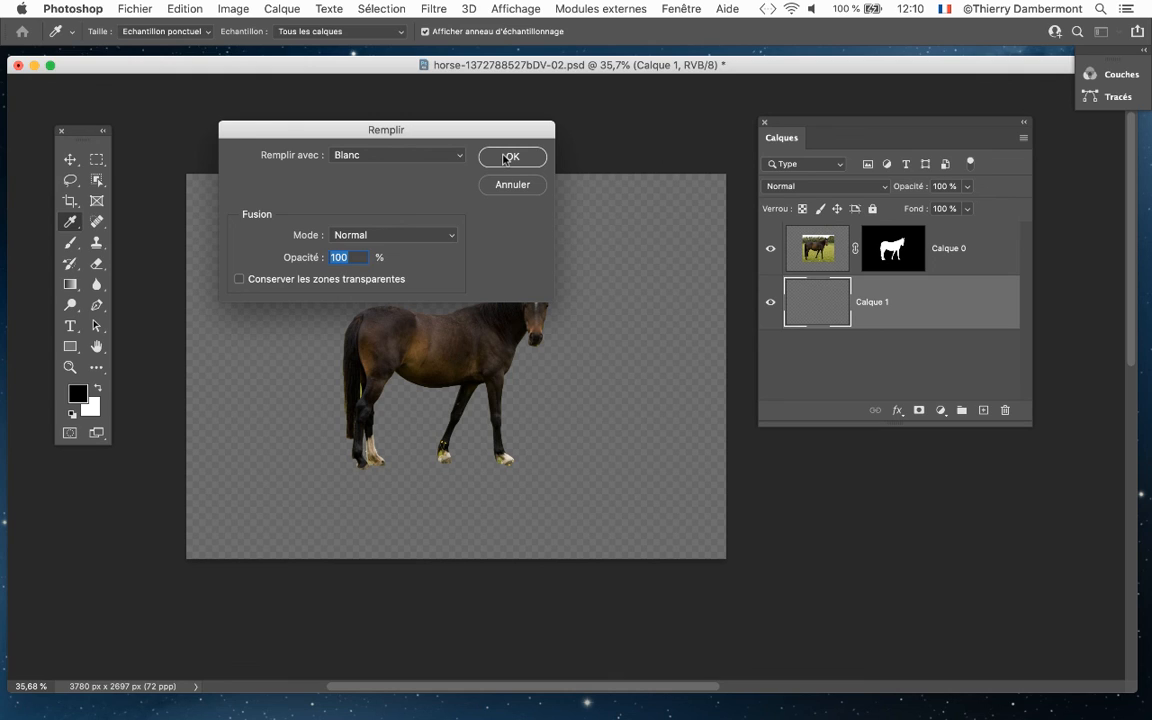
left_click(508, 158)
key("c")
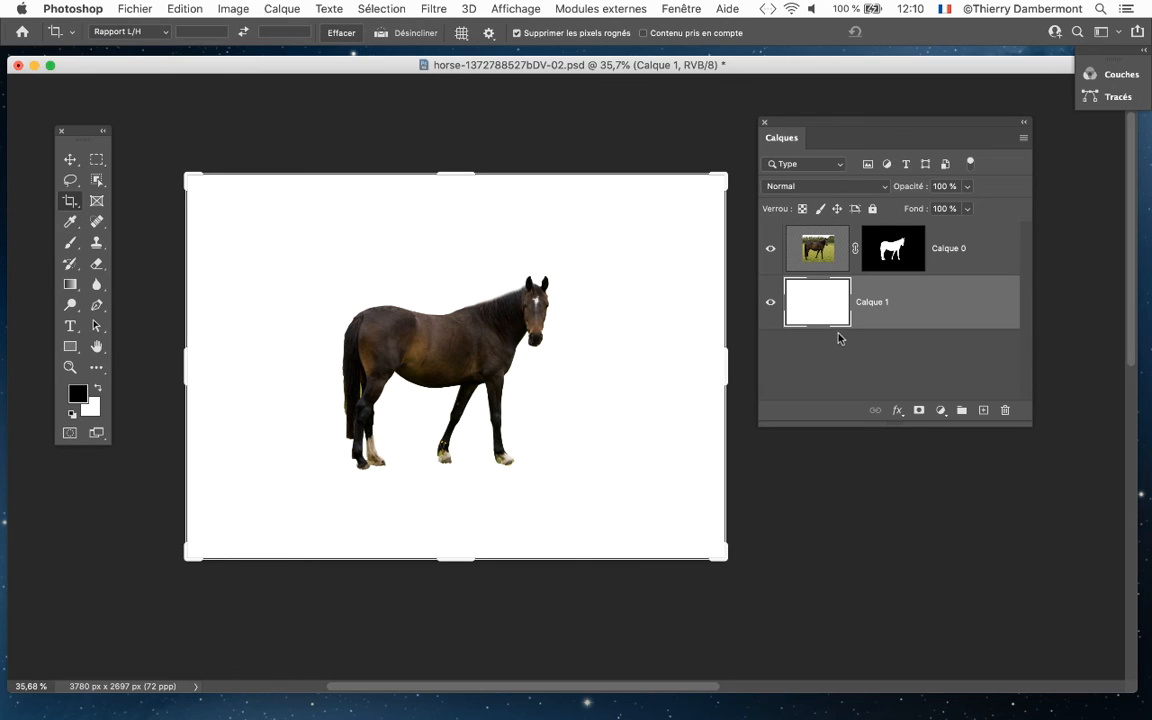